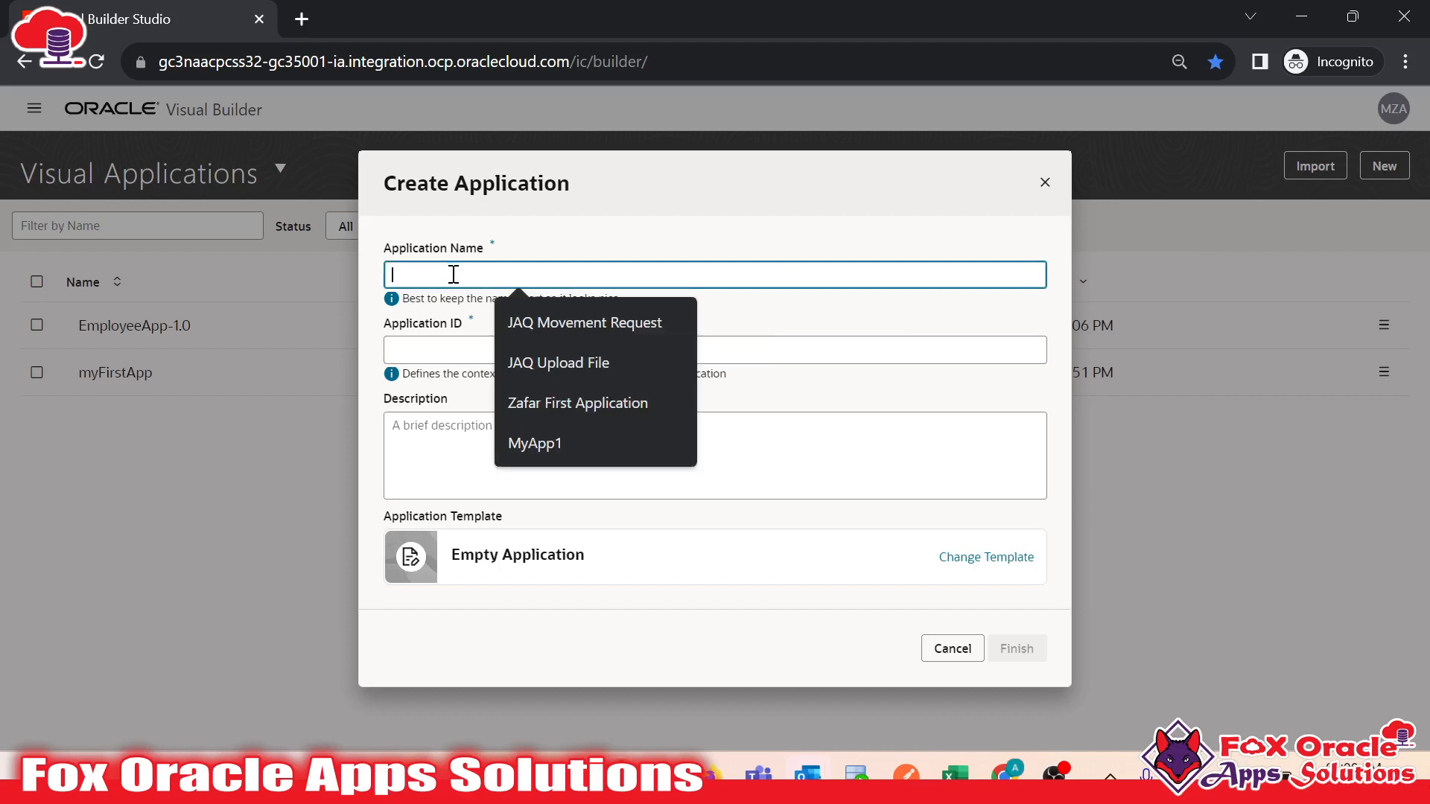
Create a visual application named MyFirstApp with the ID MyFirstApp, based on the Empty Application template.
type("MyFir")
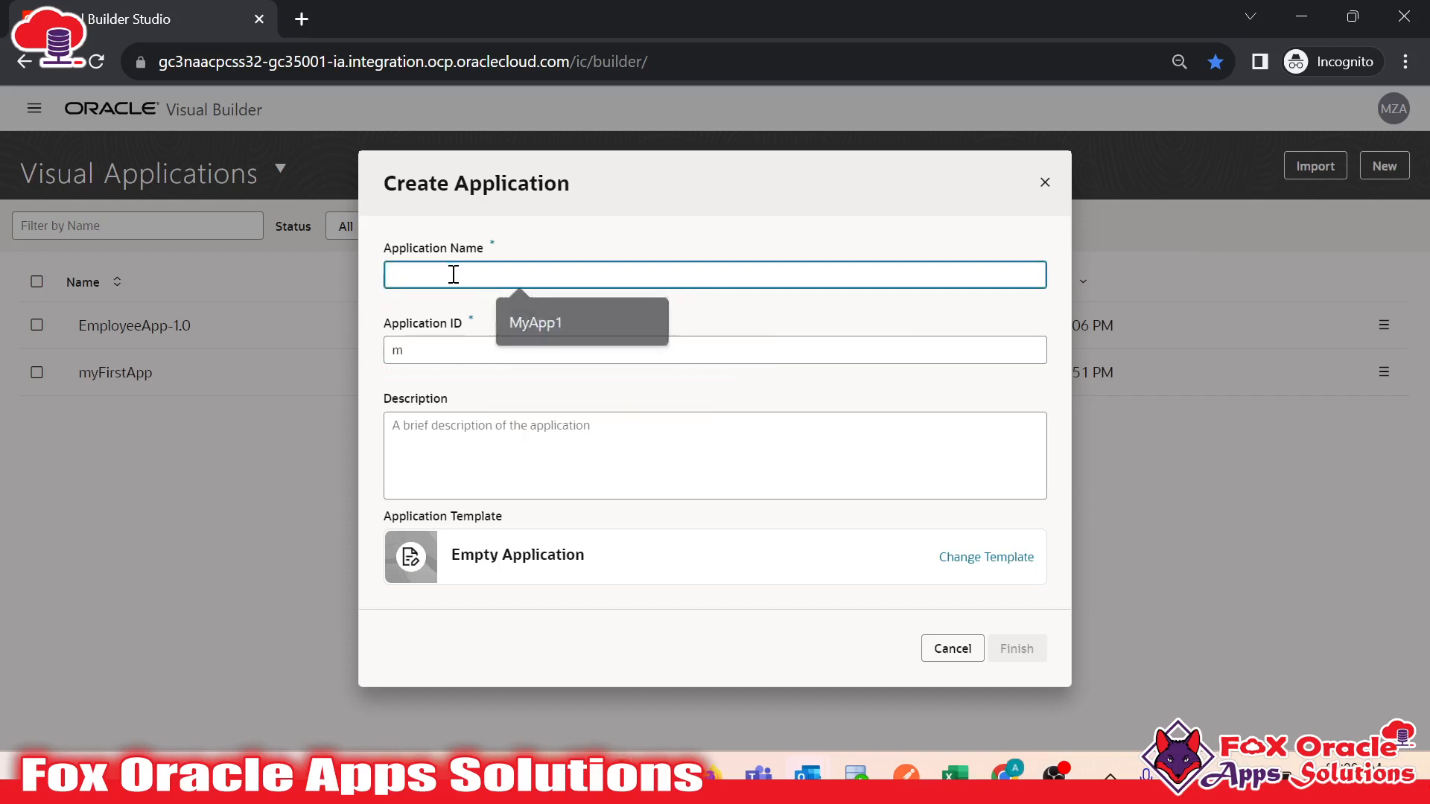
type("stApp")
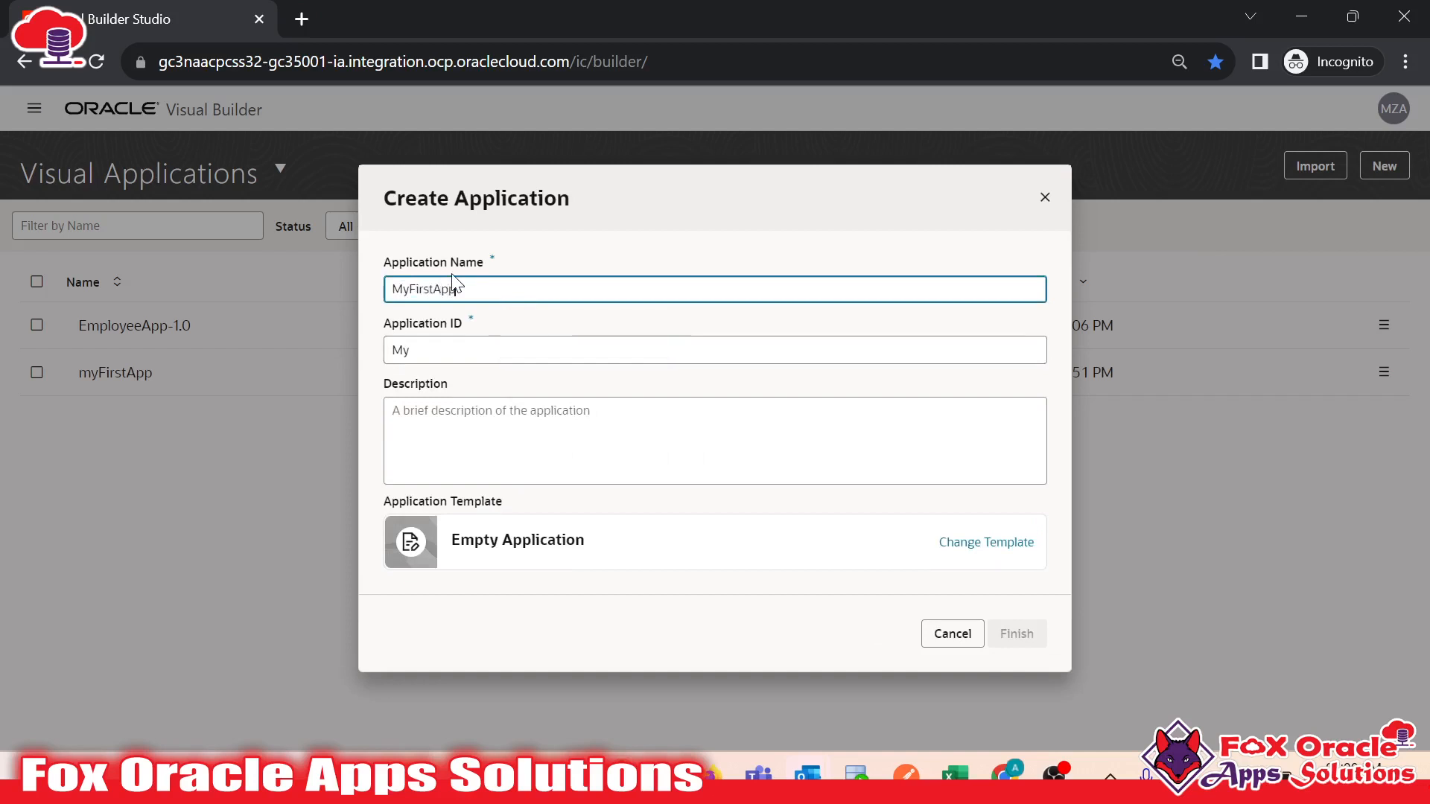
left_click(495, 350)
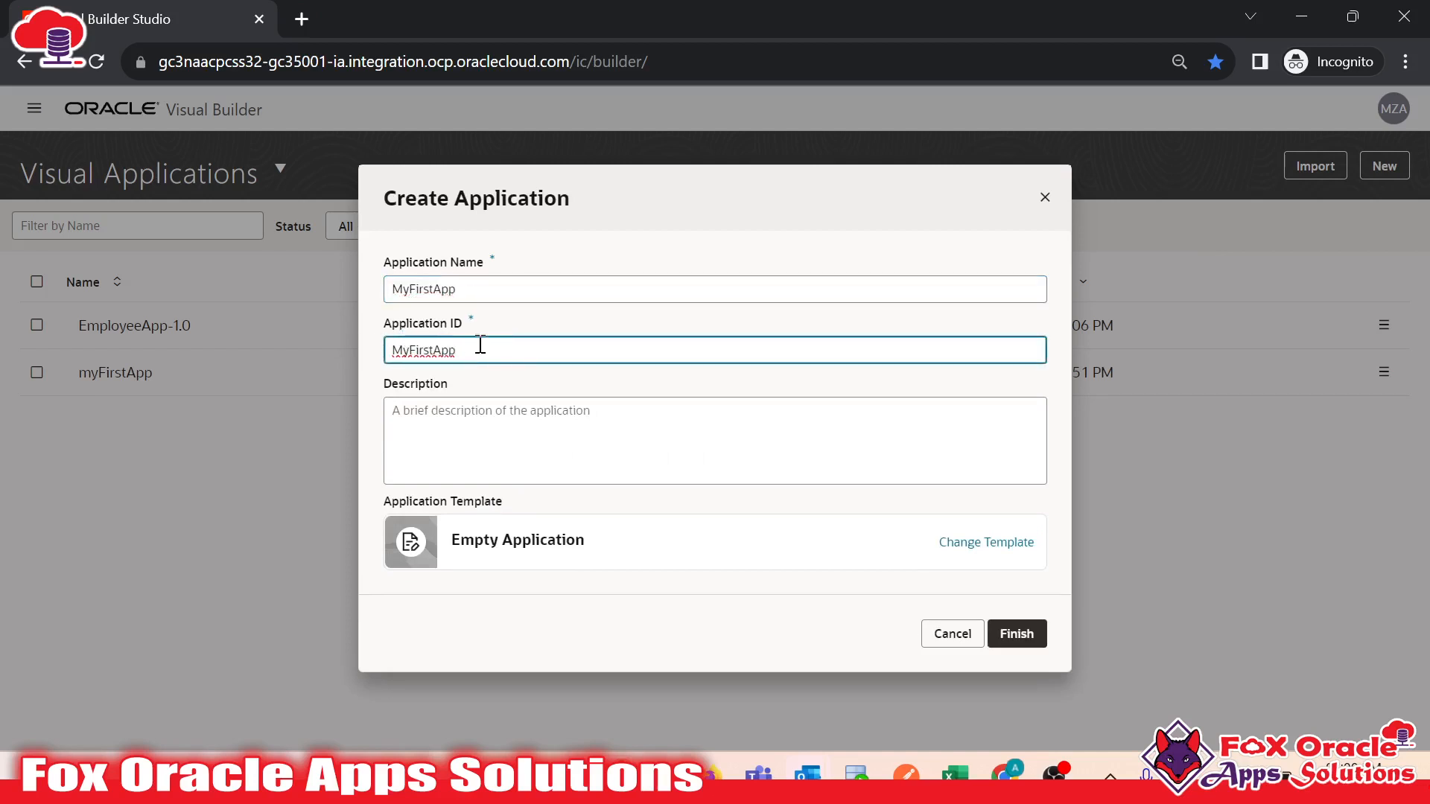
left_click(490, 422)
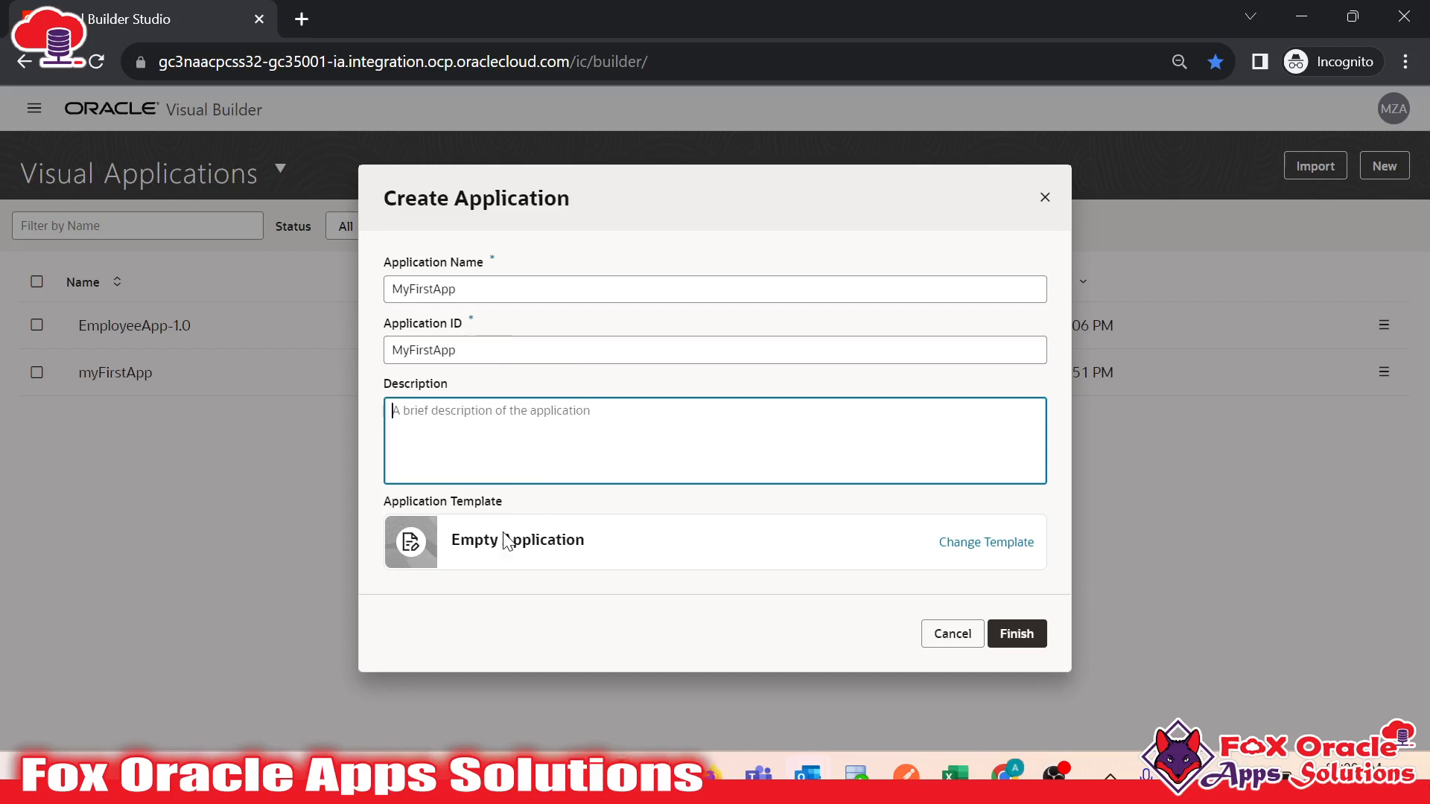
left_click(1012, 546)
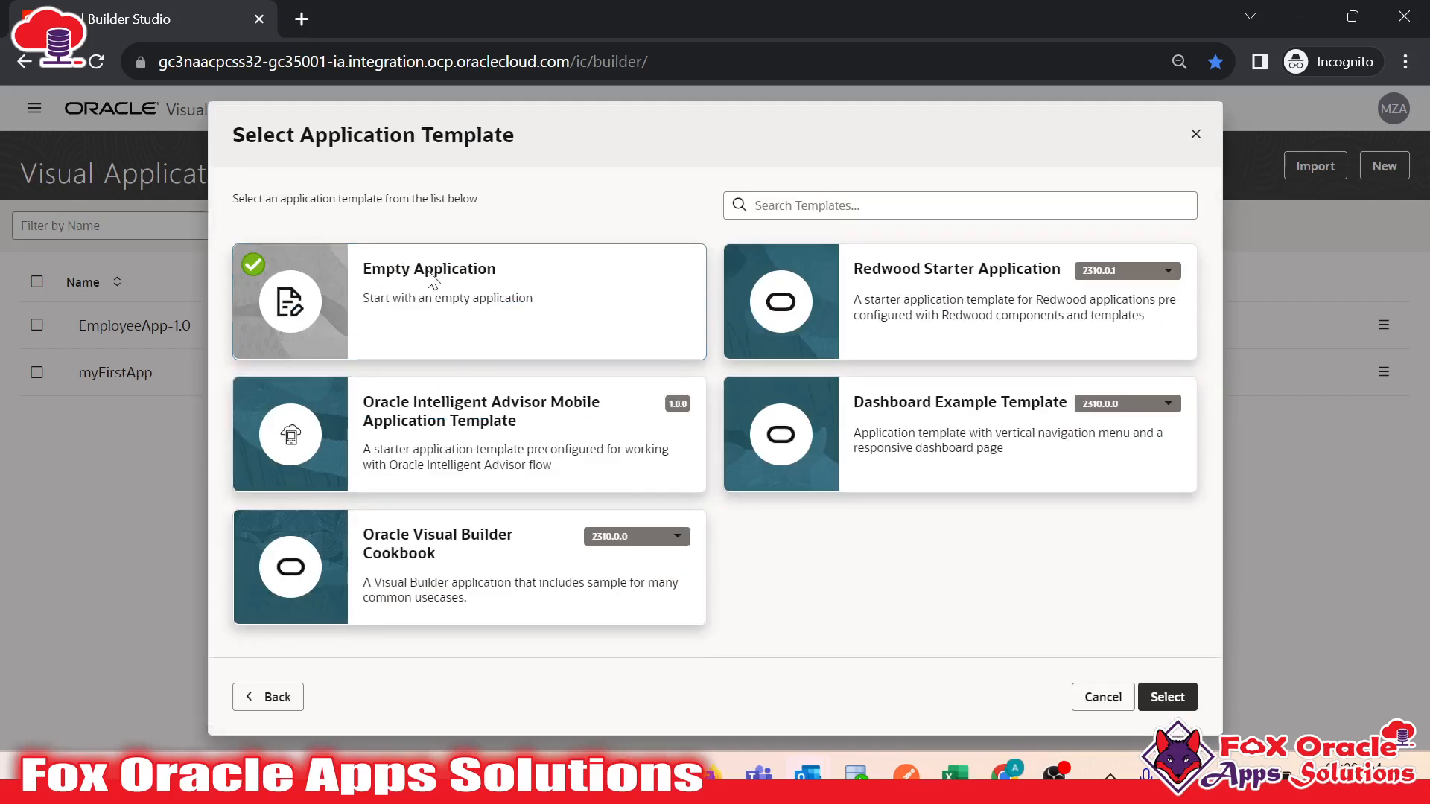
left_click(1163, 698)
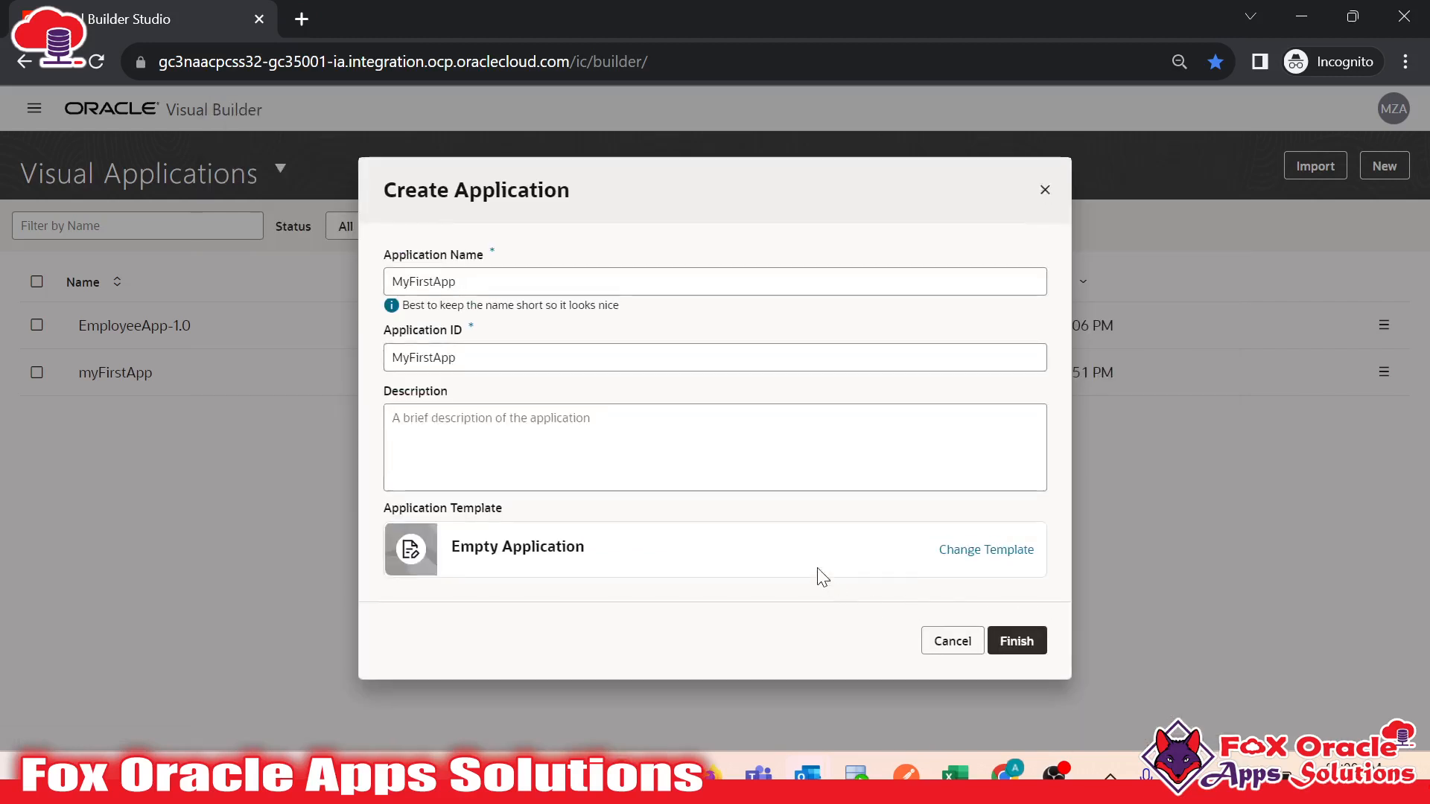
left_click(1024, 642)
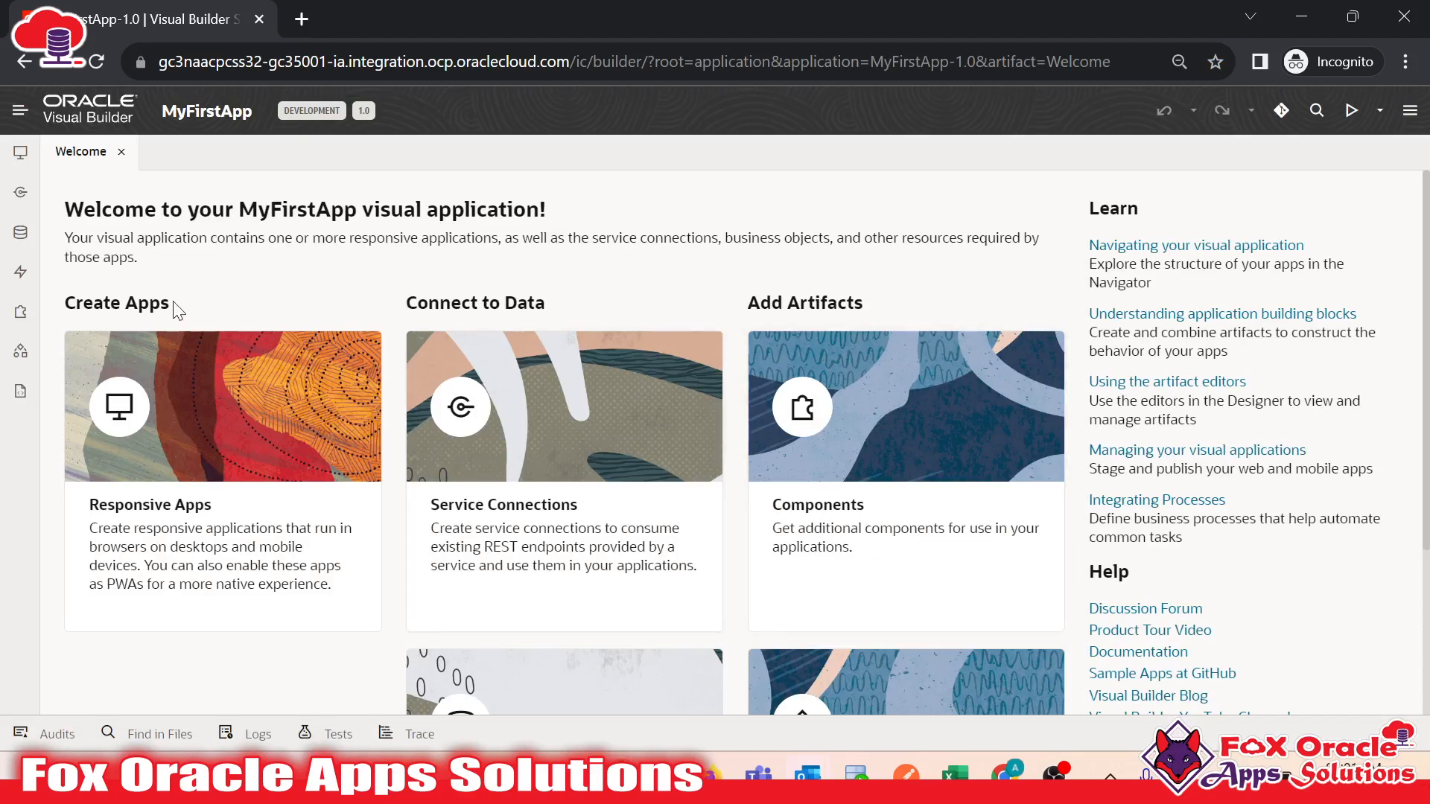
Look over the welcome page's options for creating apps, connecting to data and adding artifacts, and the web apps list.
scroll(369, 318, "down", 1)
scroll(369, 318, "down", 3)
scroll(447, 480, "up", 4)
left_click(22, 156)
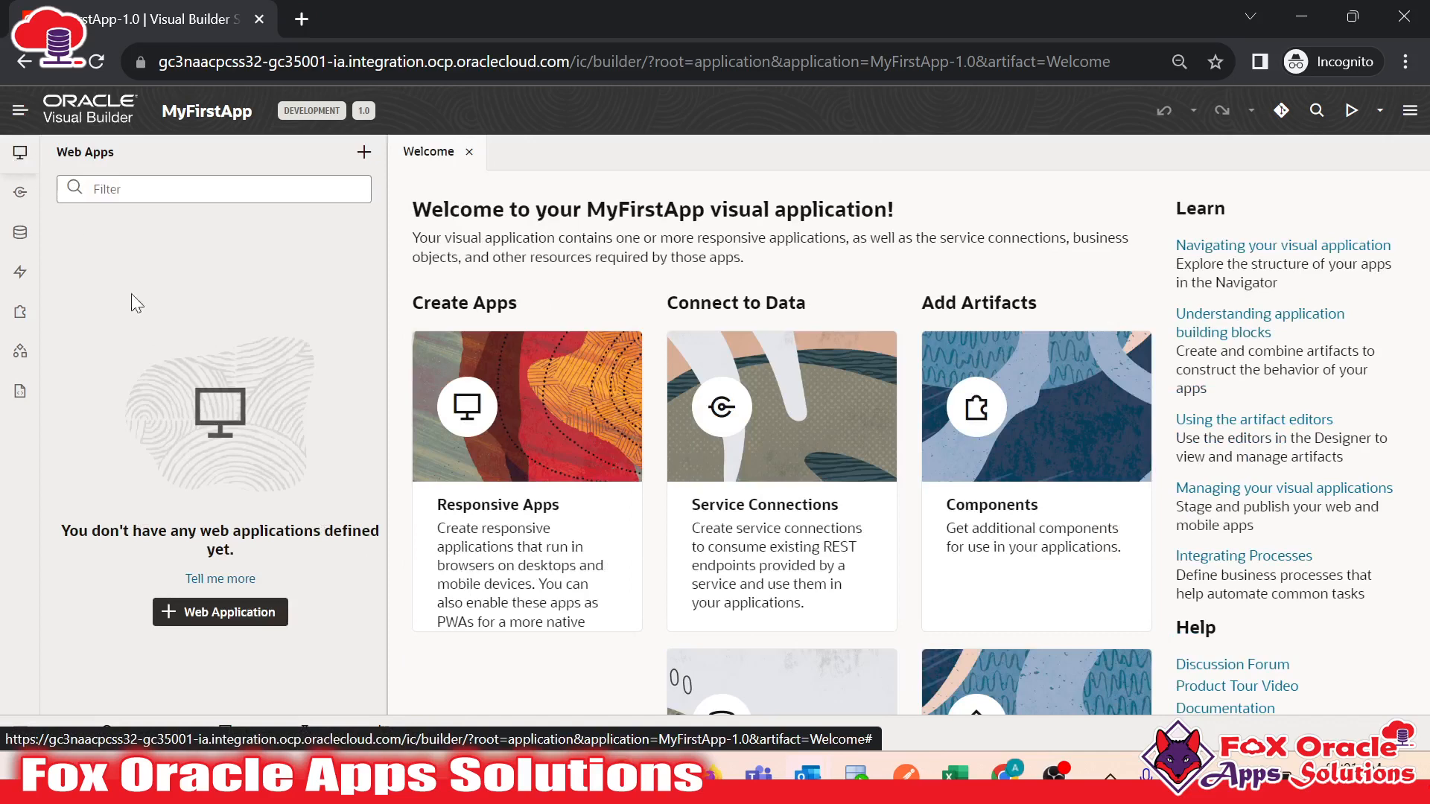
left_click(20, 152)
scroll(468, 455, "down", 3)
scroll(456, 559, "up", 3)
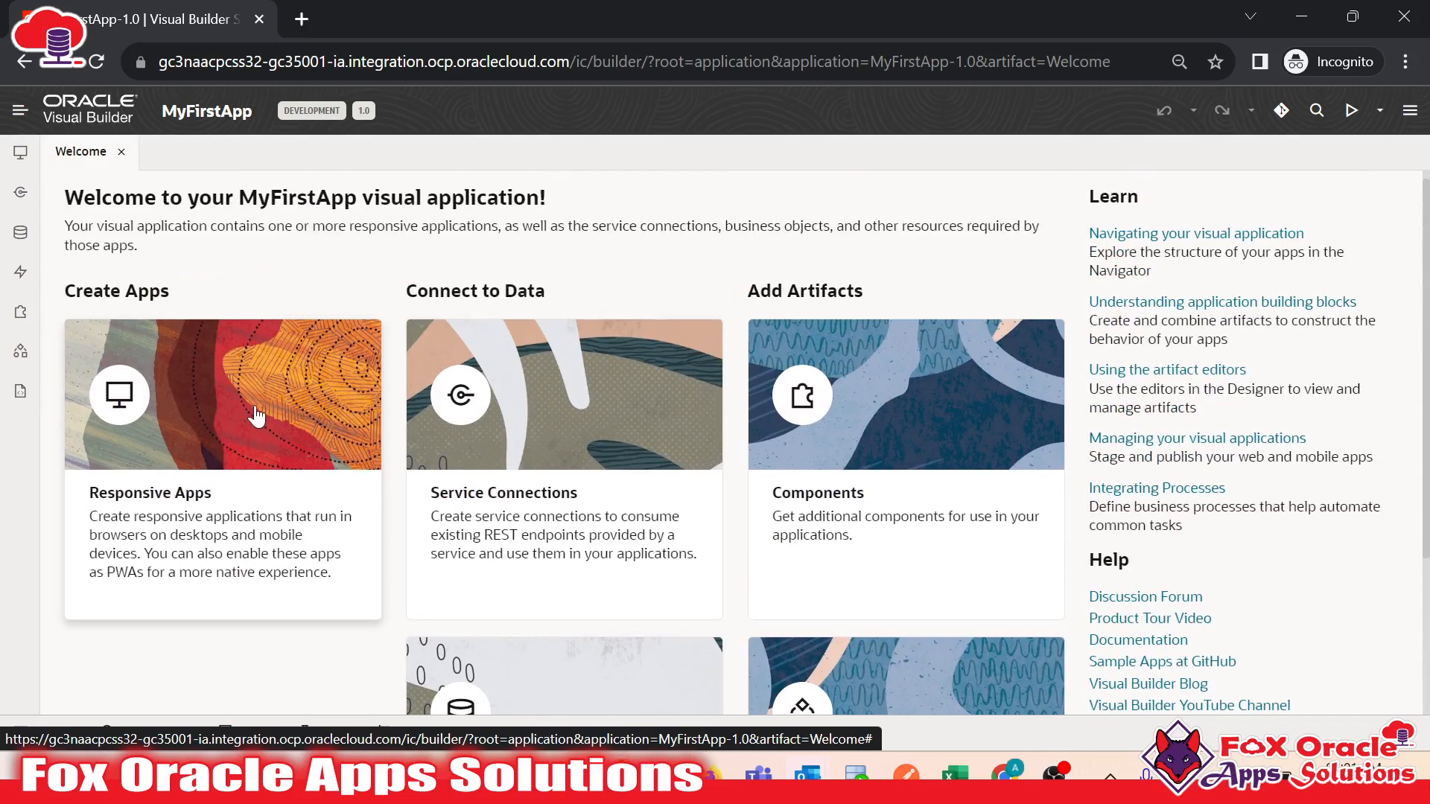
Start a new web application from the Responsive Apps option and name it WelcomeApp.
left_click(255, 408)
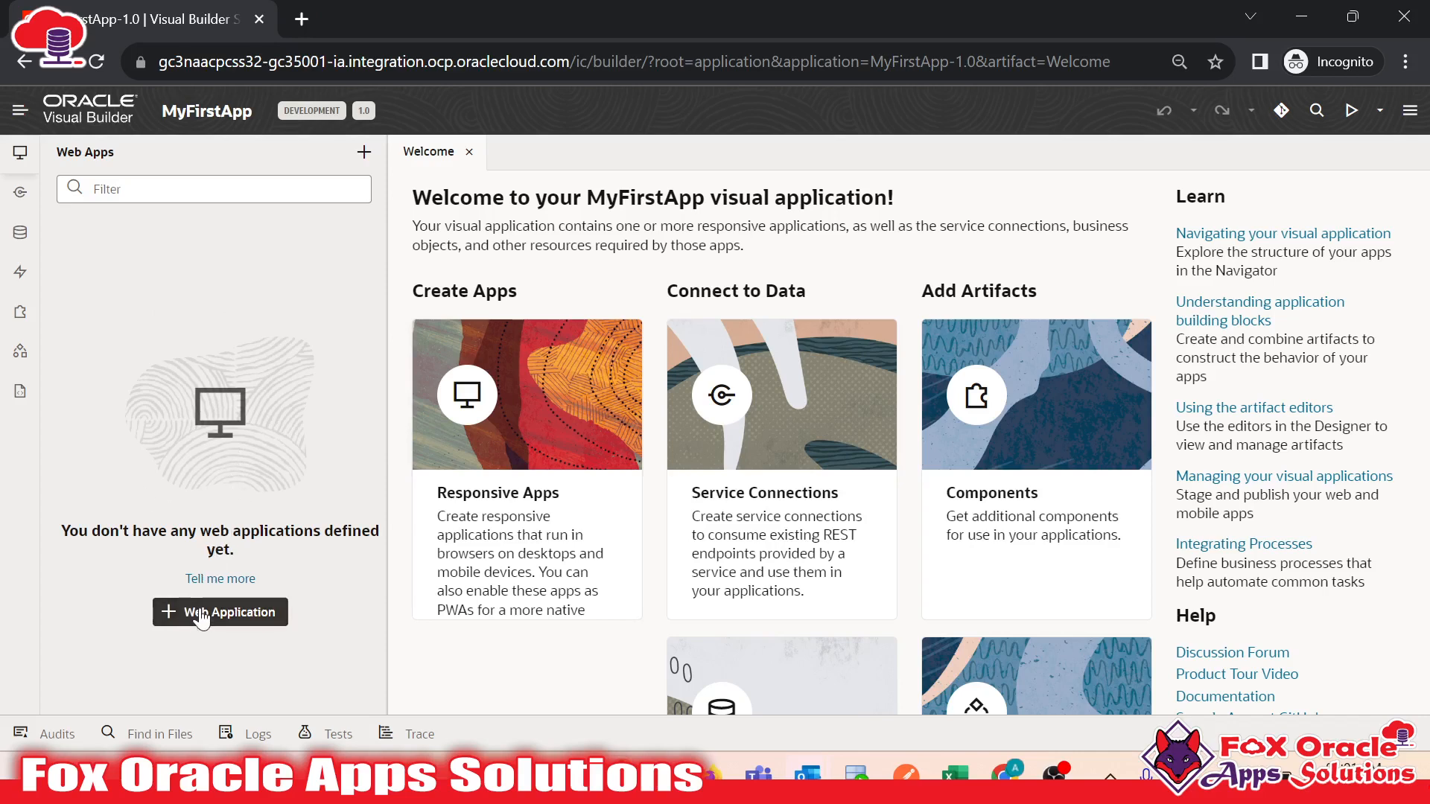
scroll(641, 477, "down", 3)
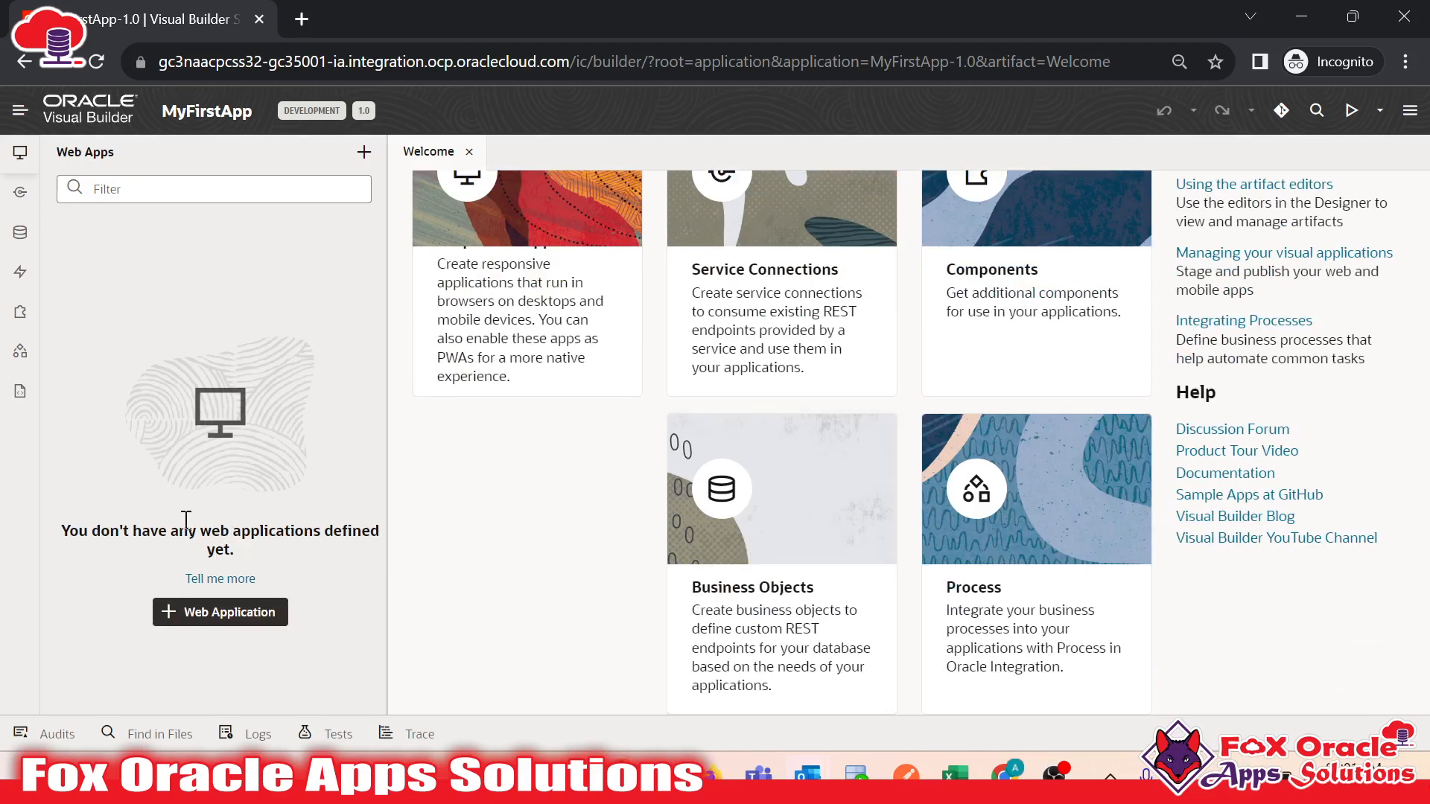
left_click(192, 624)
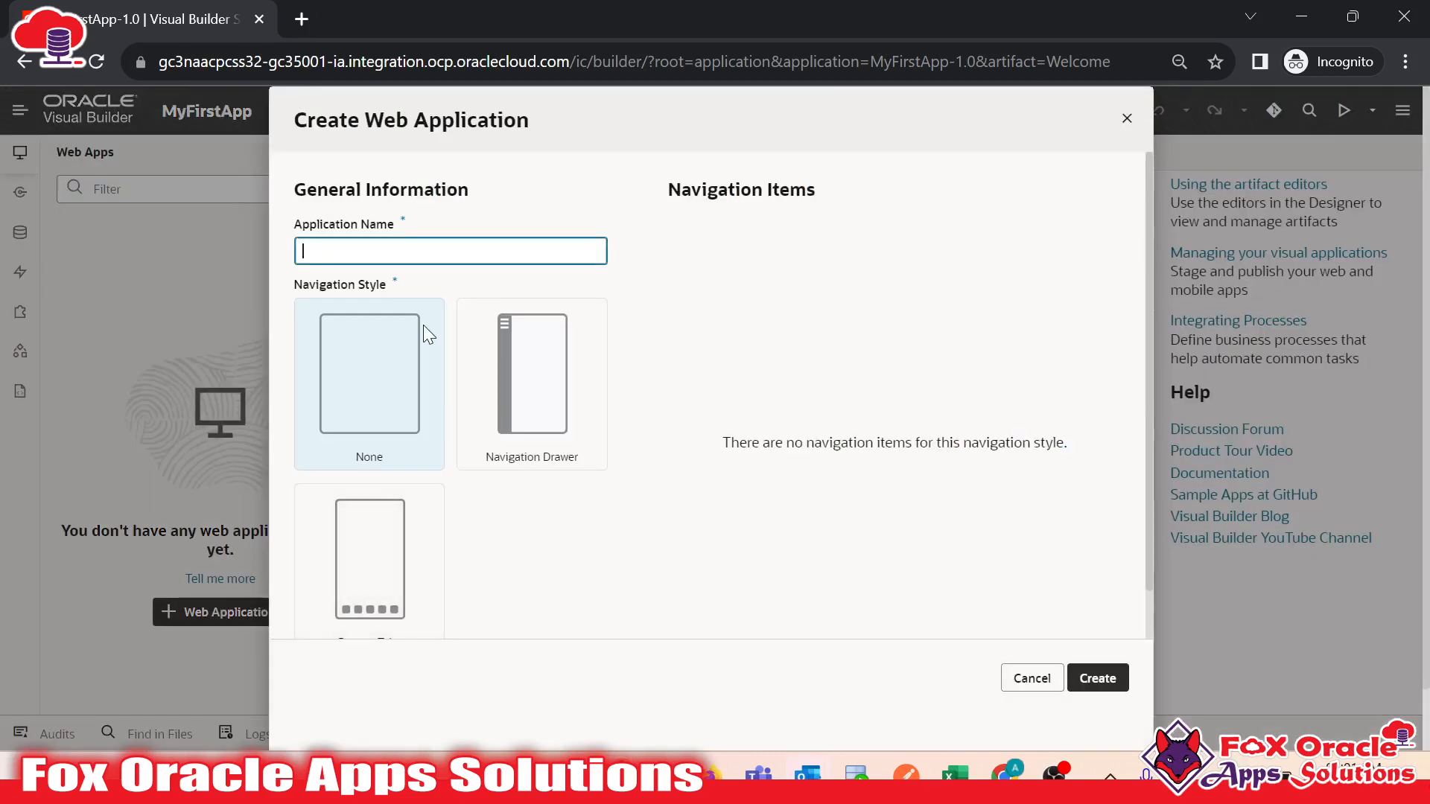
left_click(370, 252)
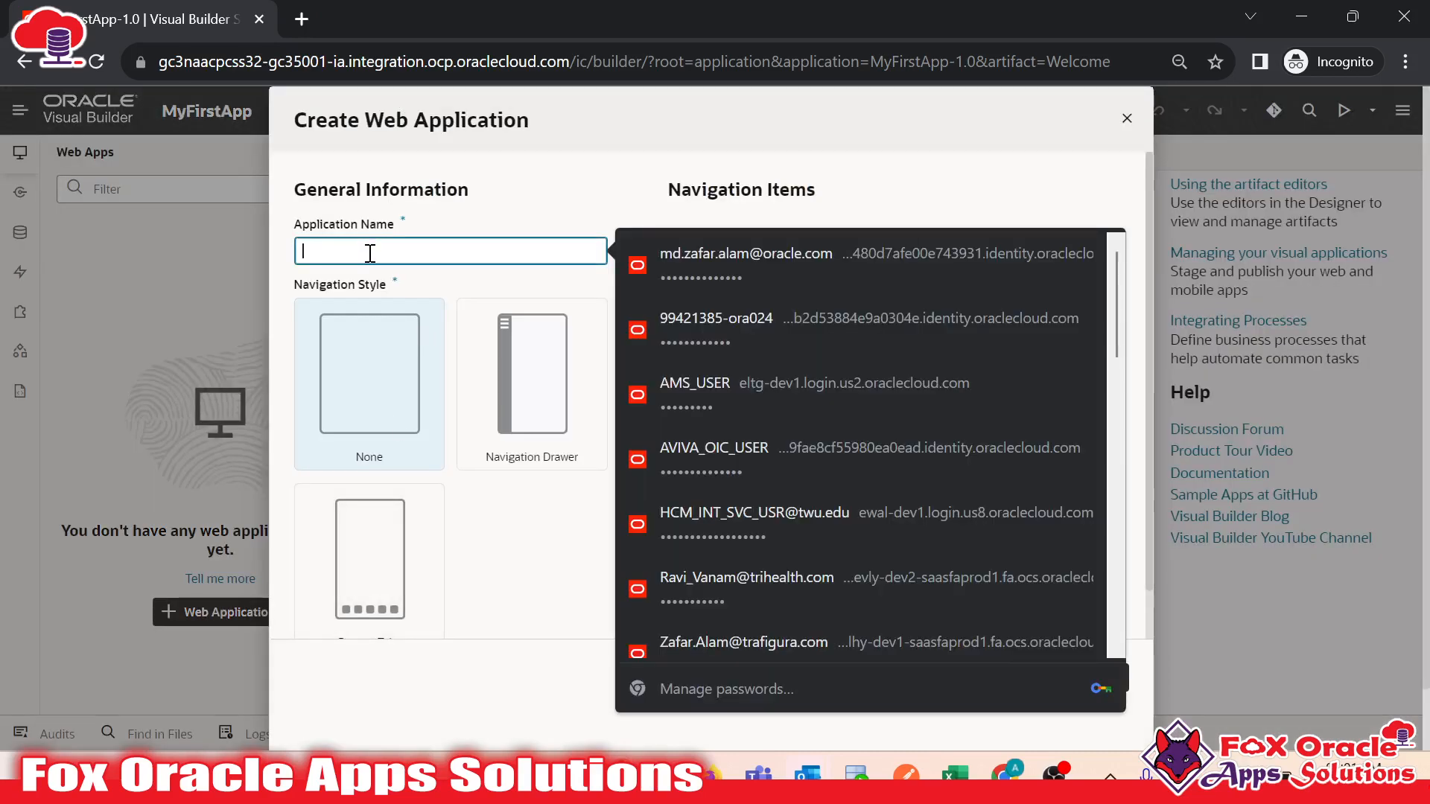
left_click(443, 197)
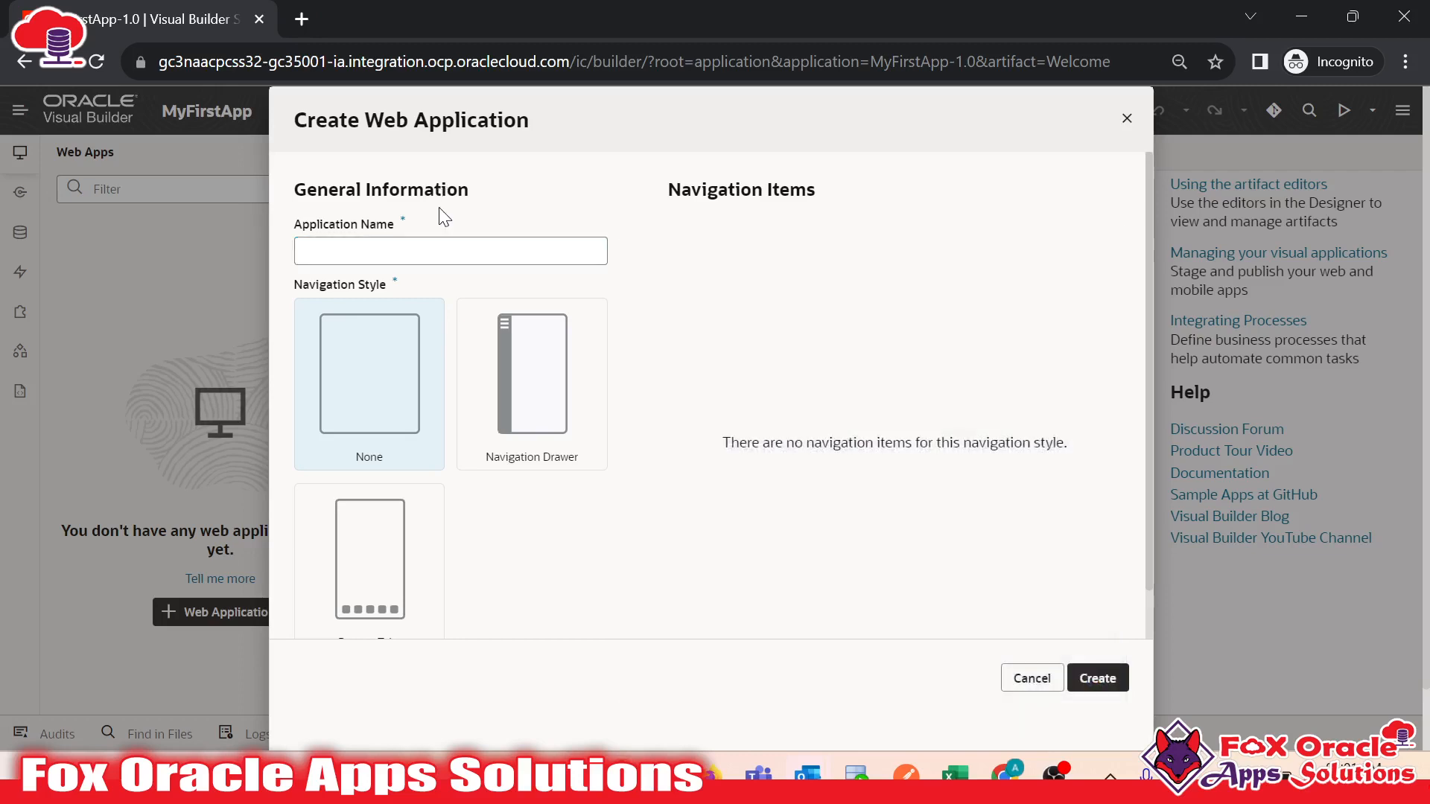
left_click(458, 251)
type("Welco")
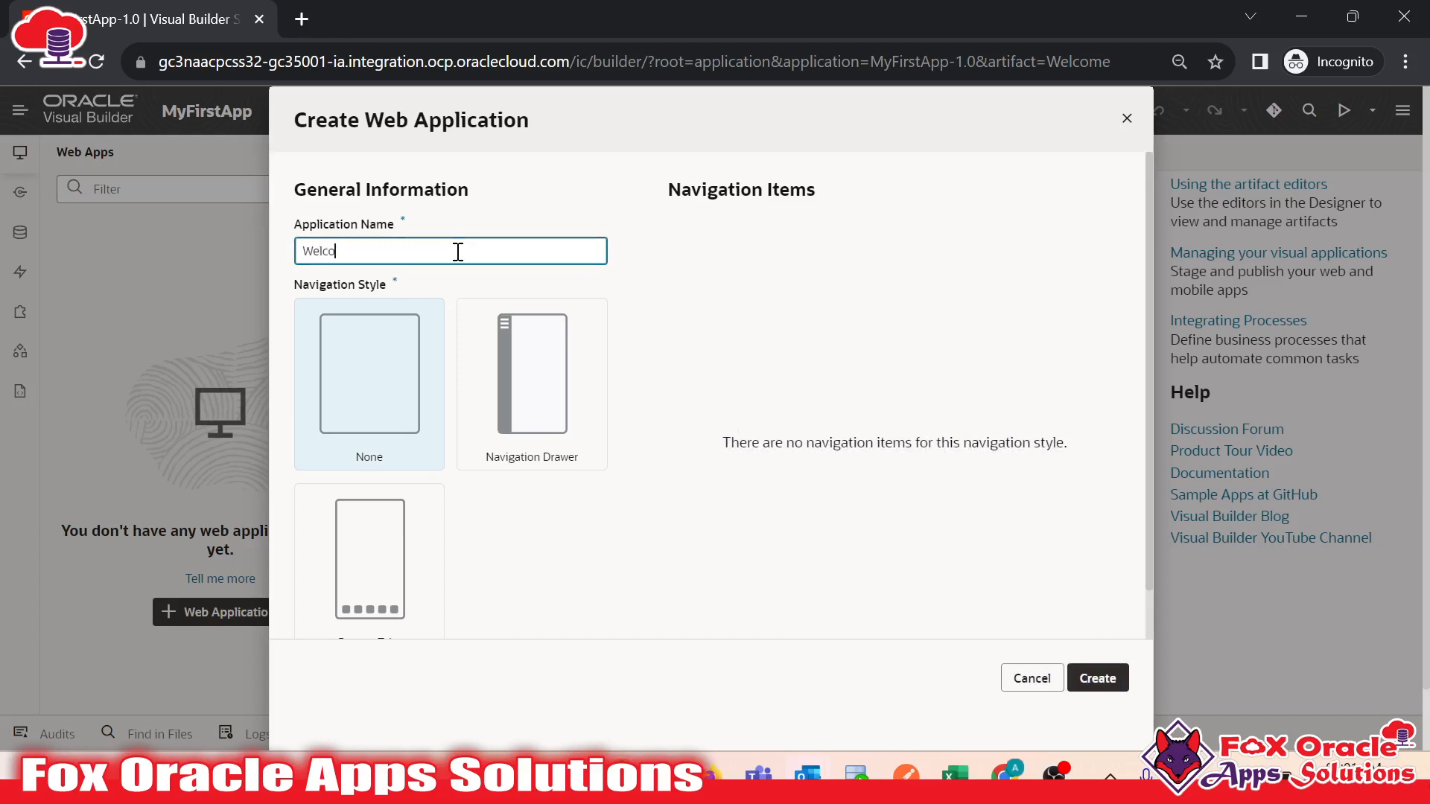
type("me")
key("BackSpace")
key("BackSpace")
left_click(676, 280)
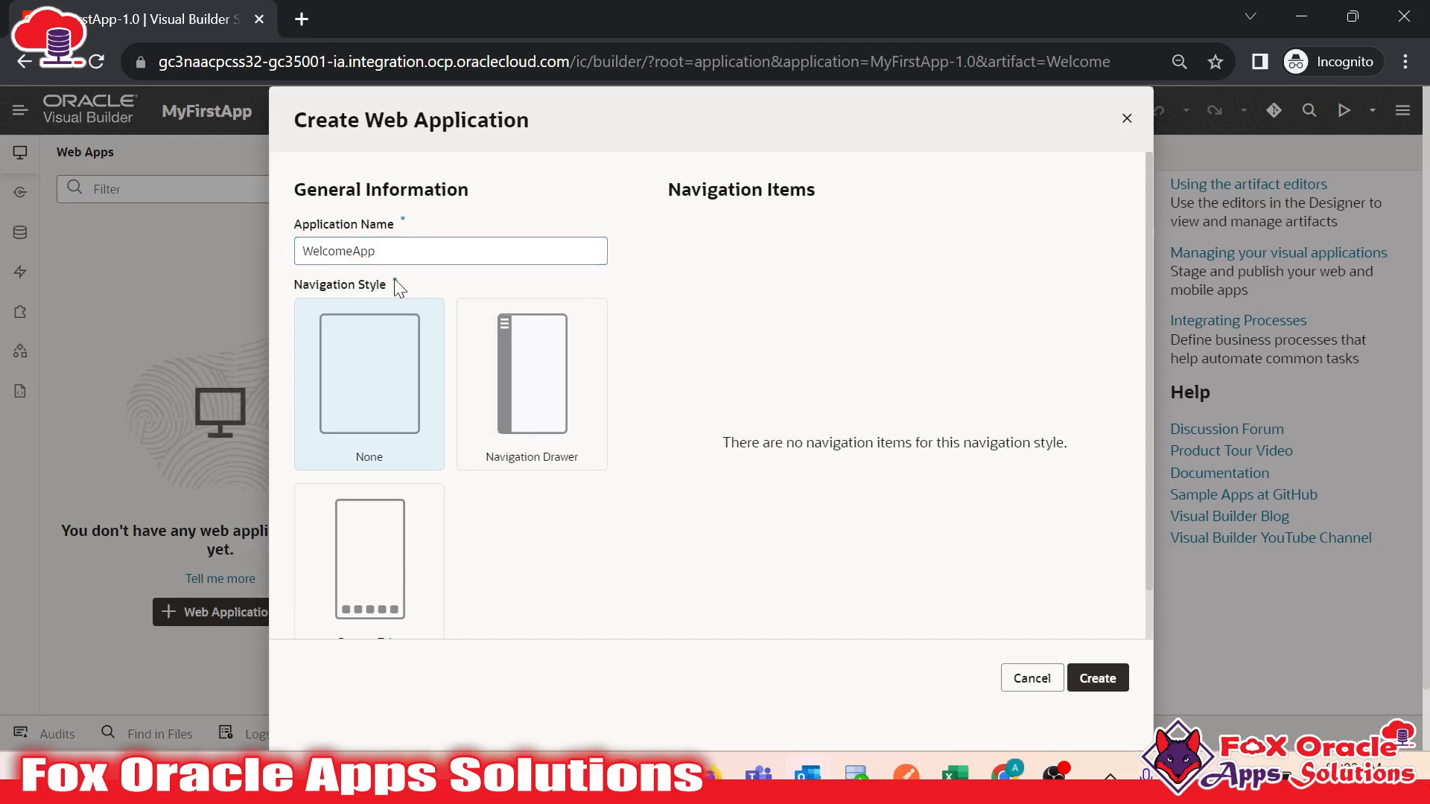
Change the new web application's name to WelcomePage.
left_click(410, 254)
key("BackSpace")
key("BackSpace")
key("BackSpace")
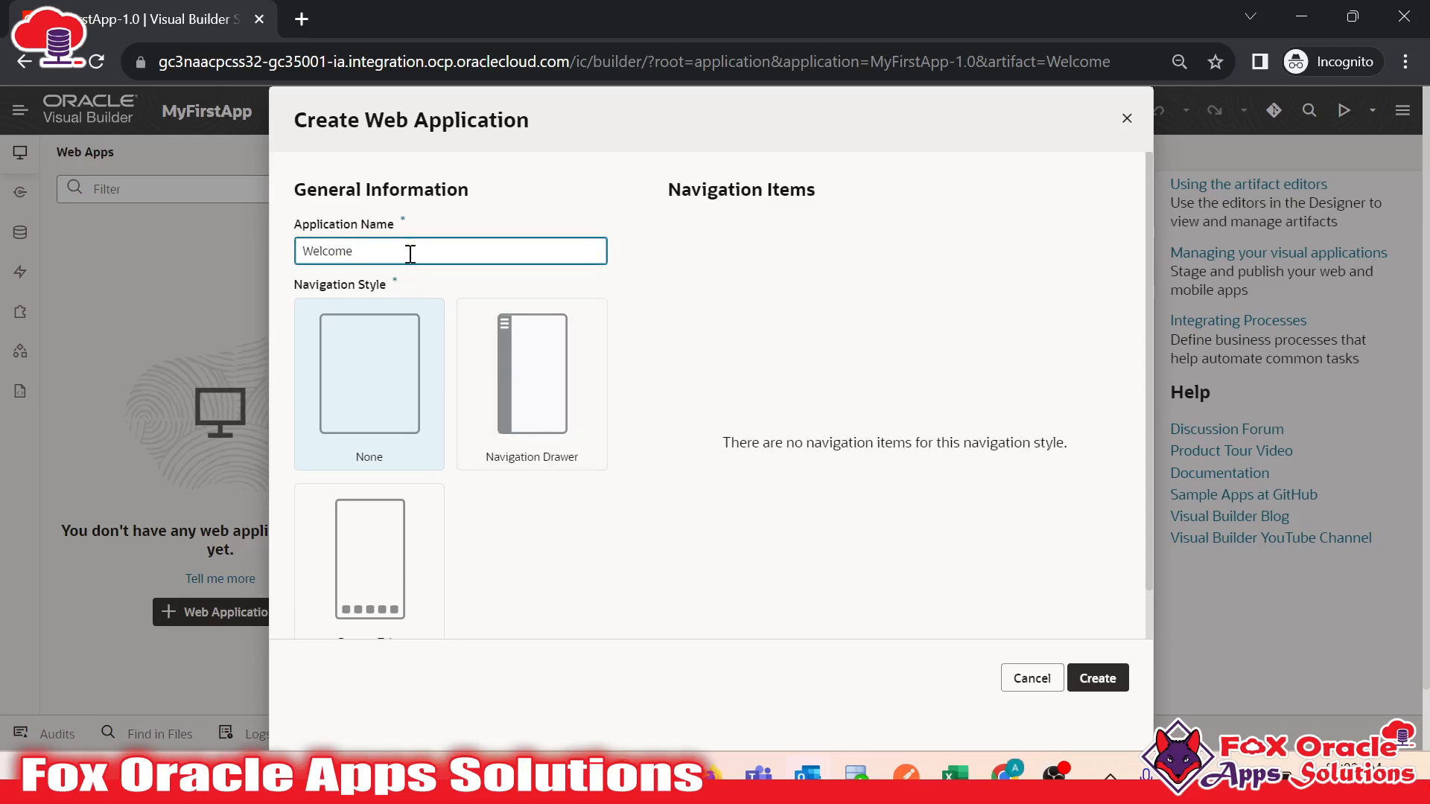
type("Page")
left_click(677, 302)
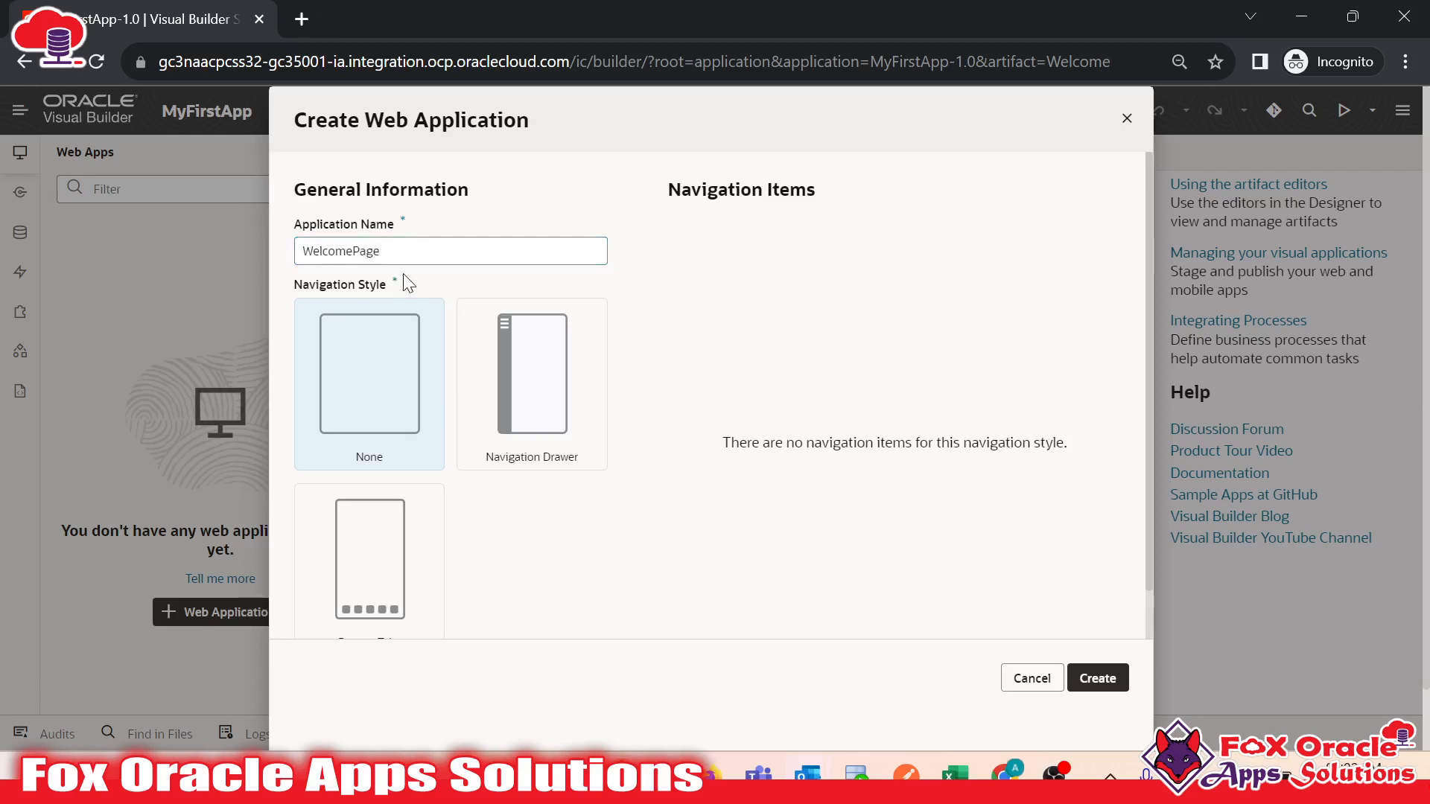
left_click(353, 254)
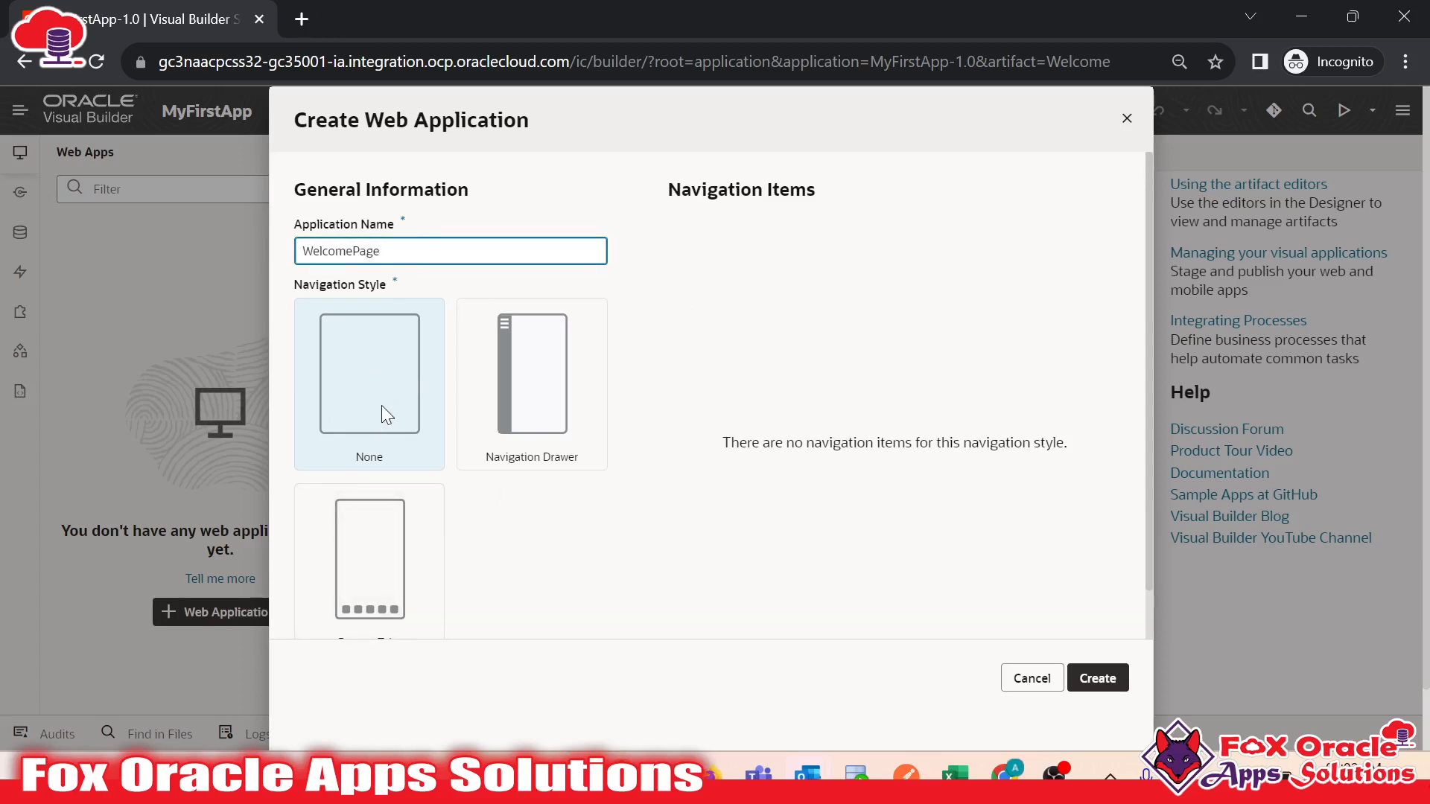
Choose None as the navigation style and create the web application.
scroll(454, 557, "down", 1)
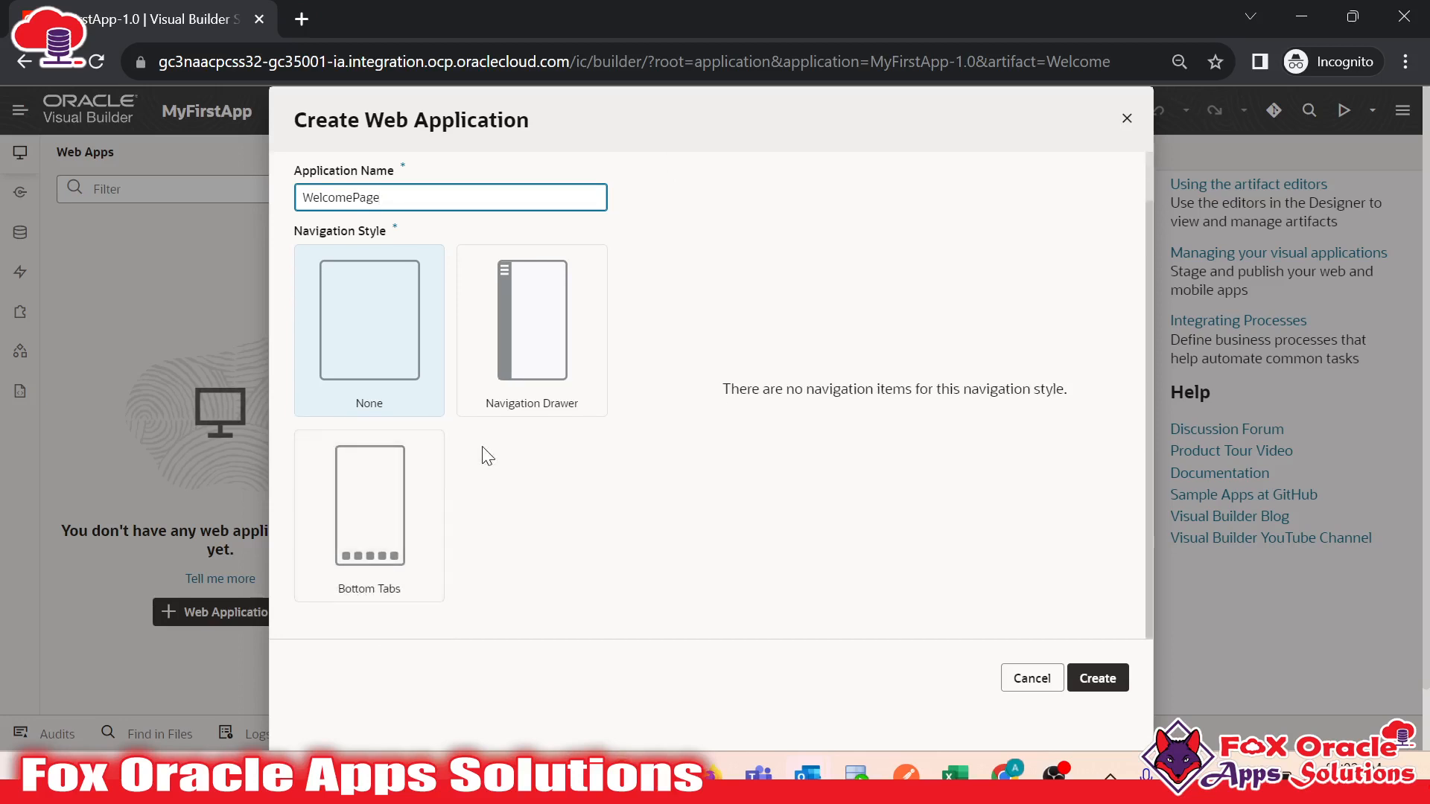
scroll(492, 432, "up", 1)
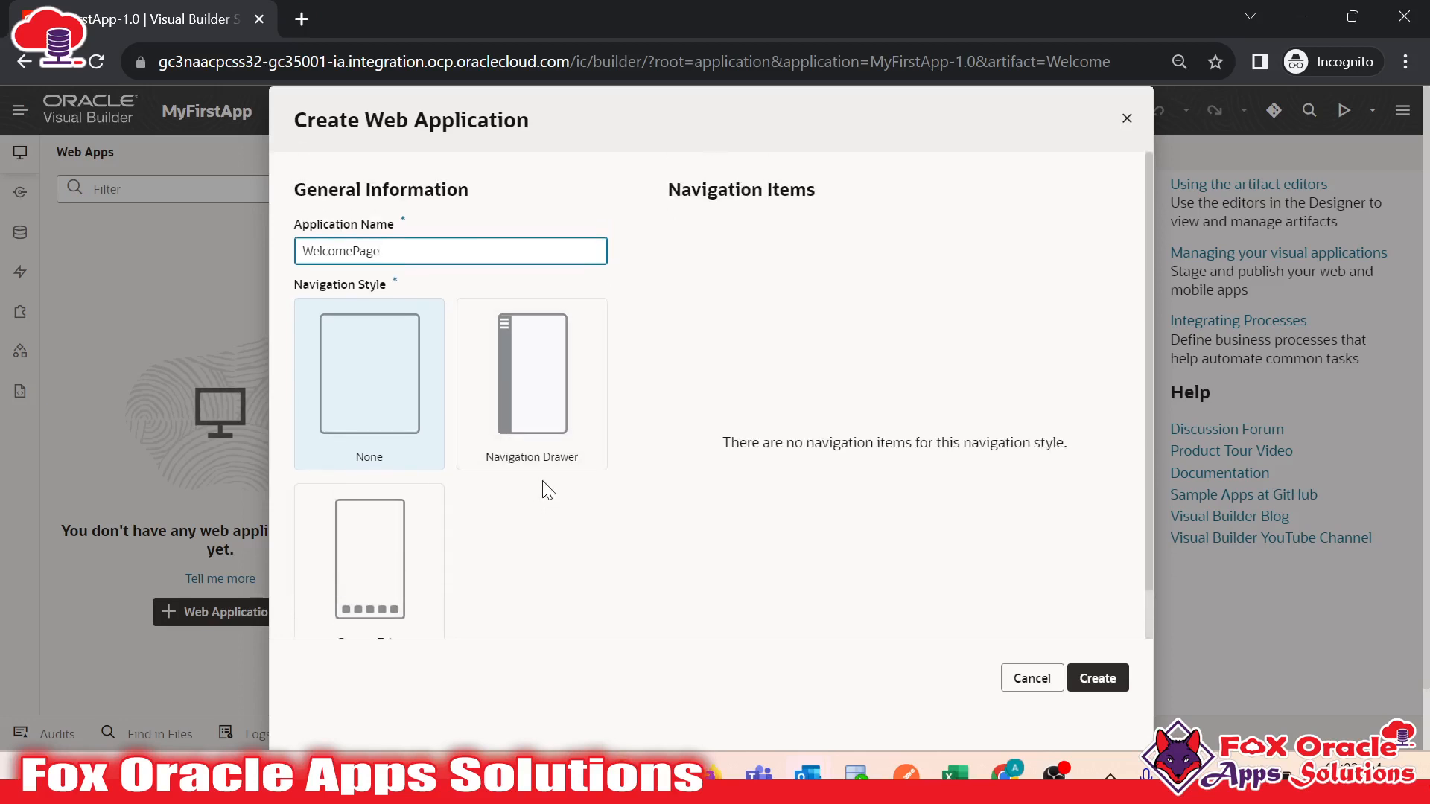
left_click(352, 372)
scroll(373, 408, "down", 1)
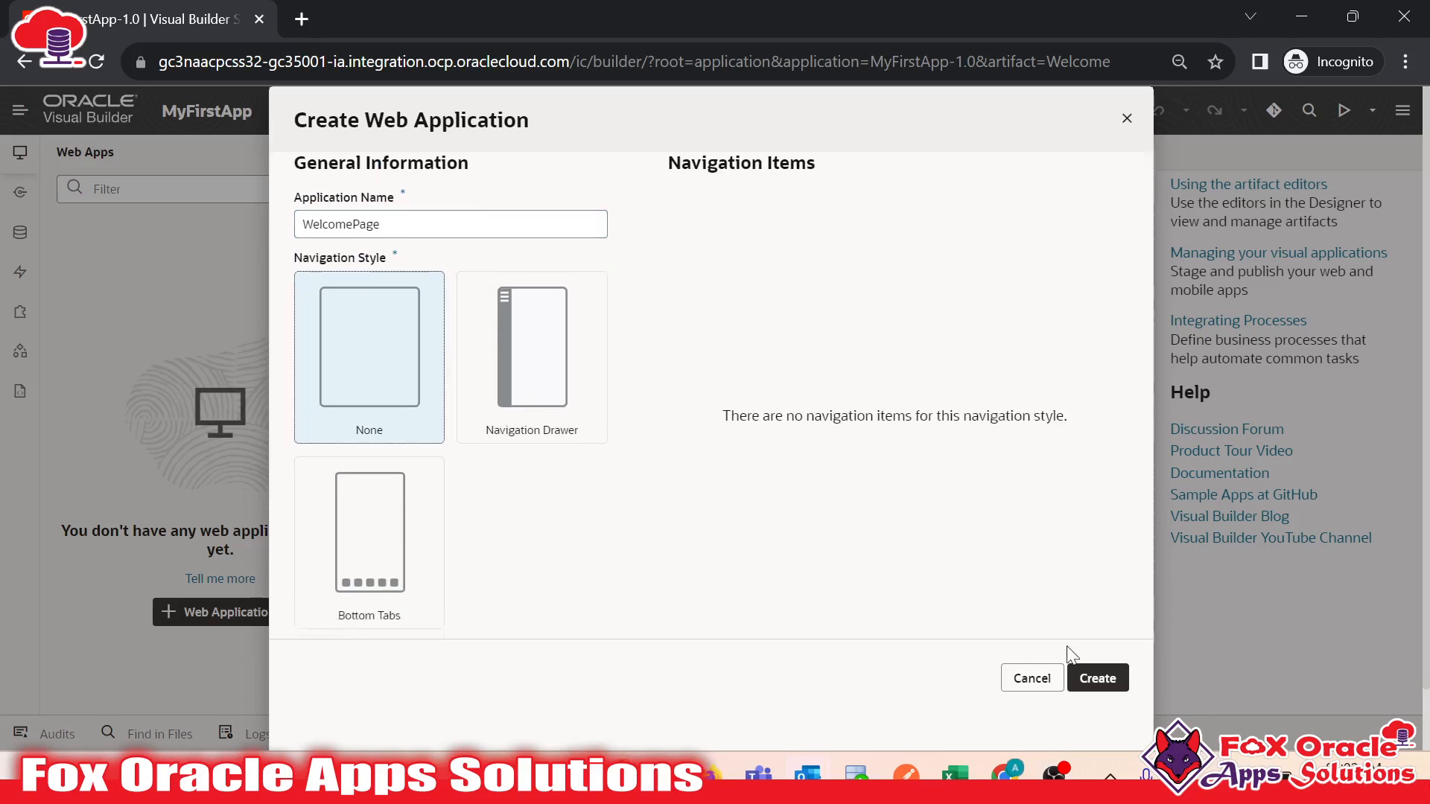
left_click(1098, 678)
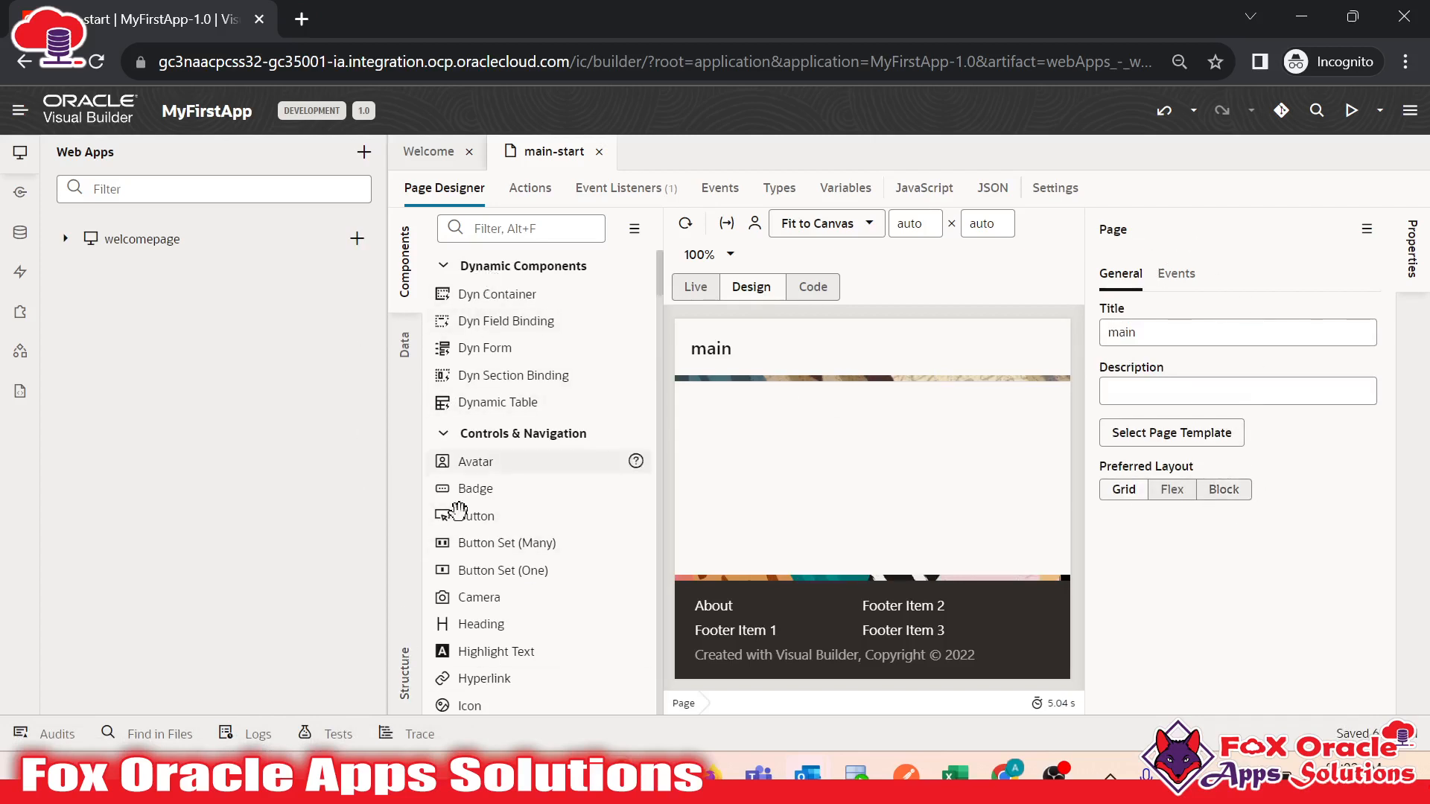
Examine the main-start page's component structure and its available business objects.
left_click(411, 687)
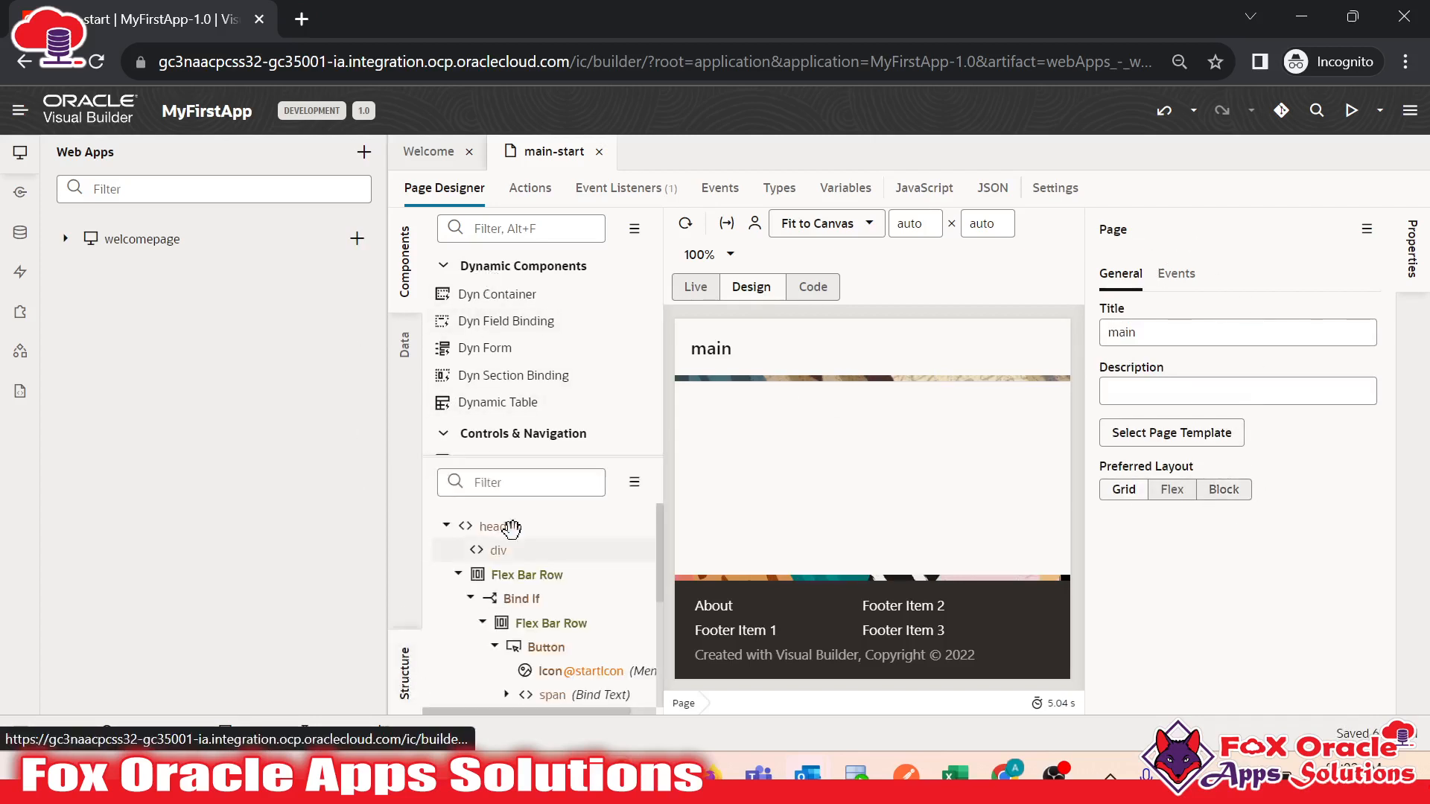
left_click(402, 665)
left_click(404, 343)
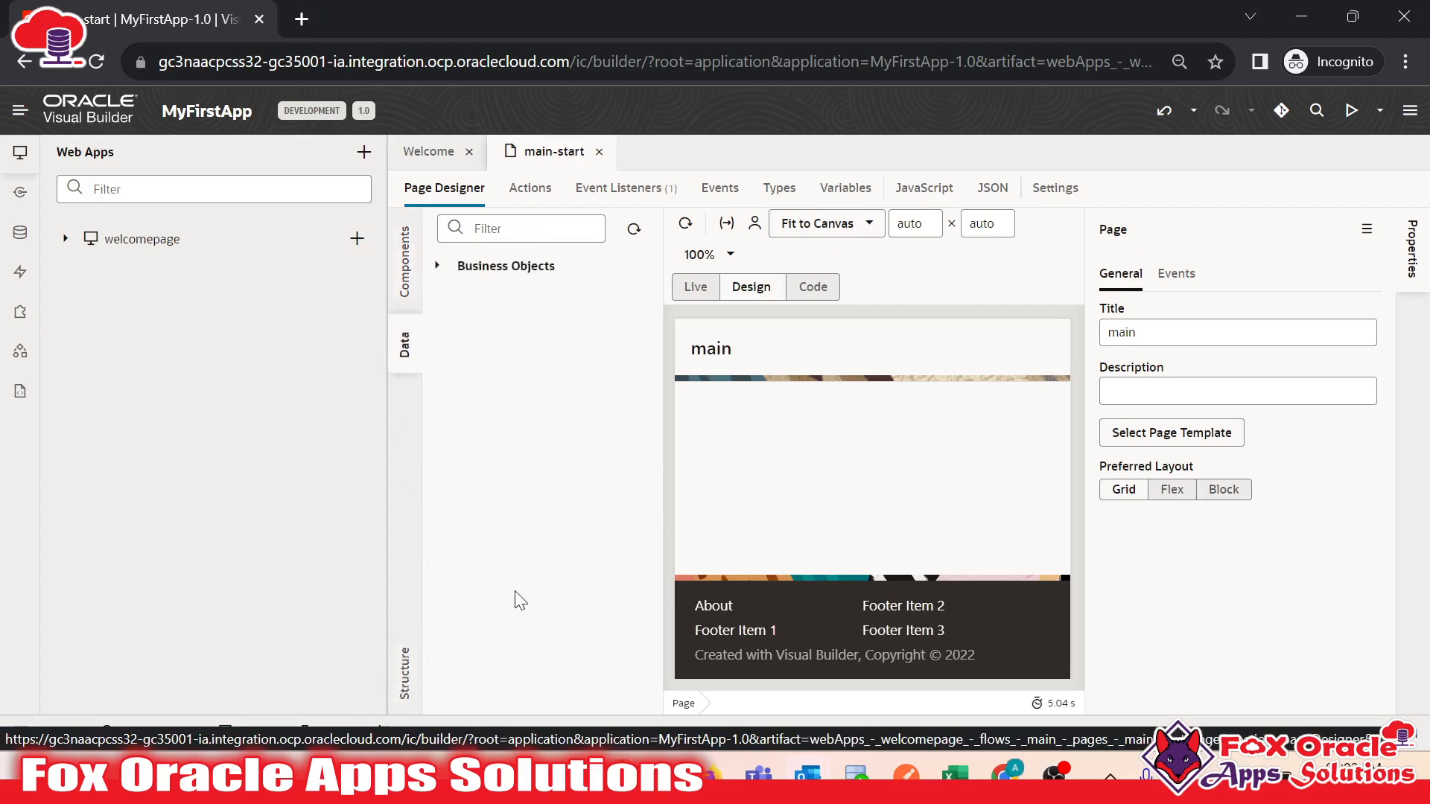
left_click(438, 269)
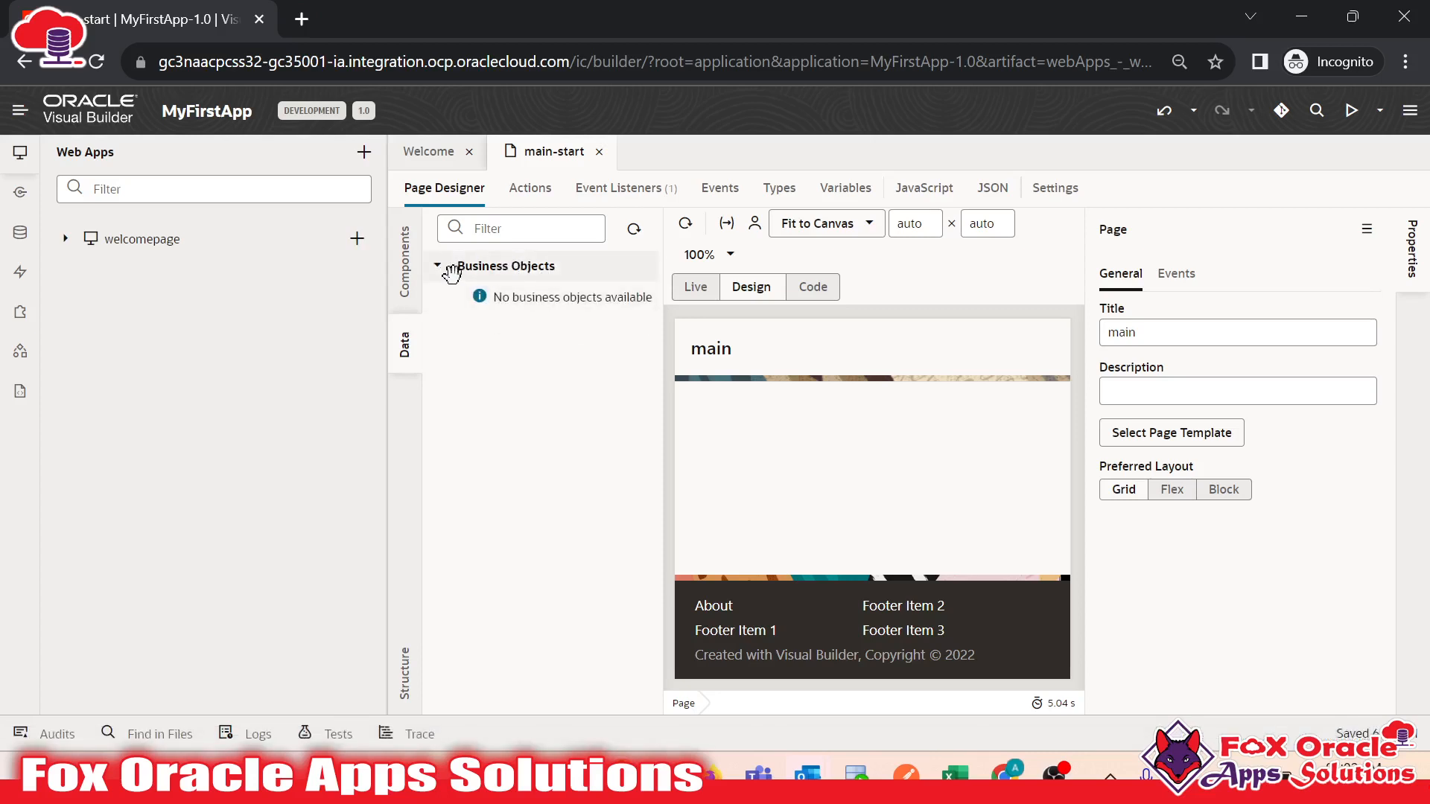
left_click(435, 268)
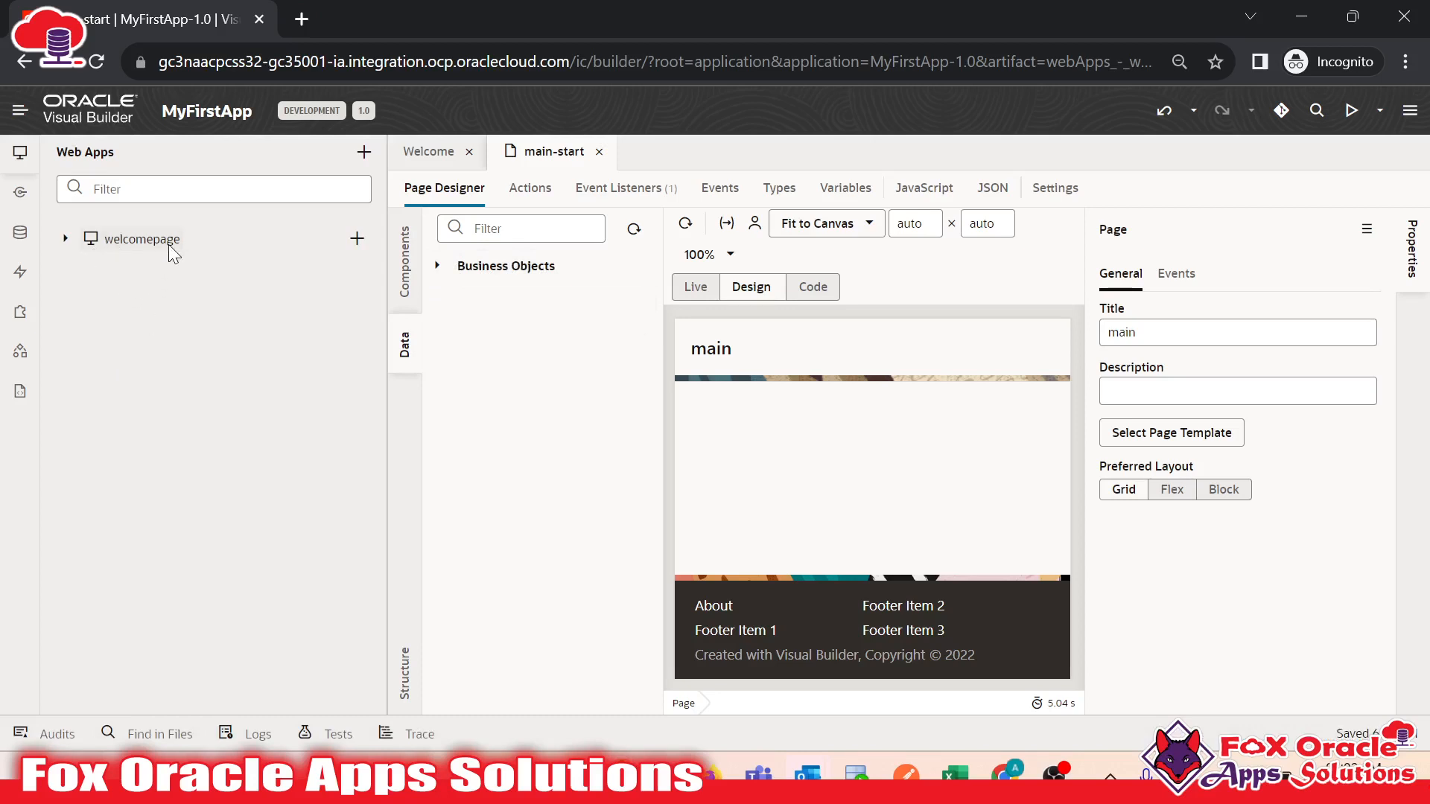
Expand the welcomepage web app down to its main flow's pages and its fragments.
left_click(65, 239)
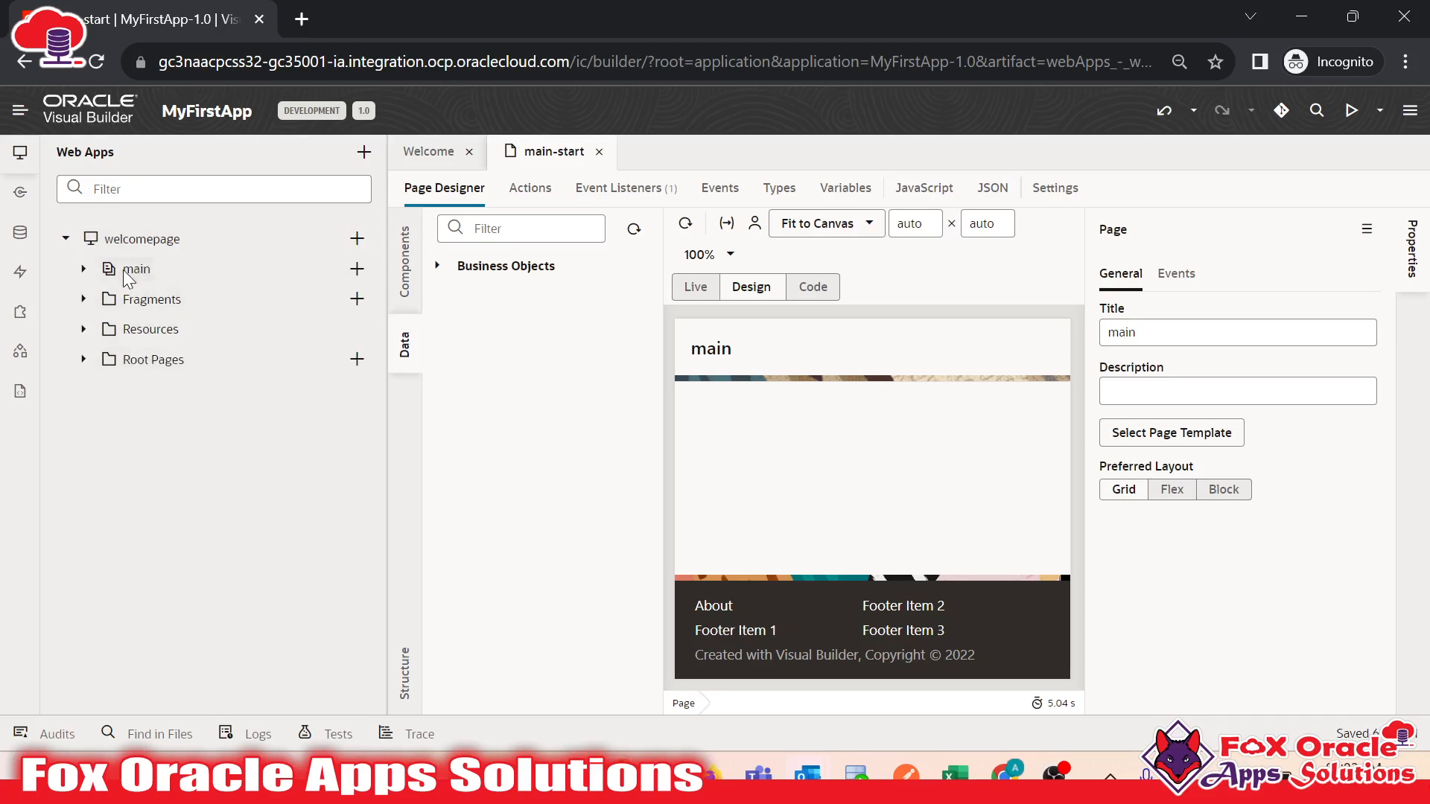
left_click(83, 269)
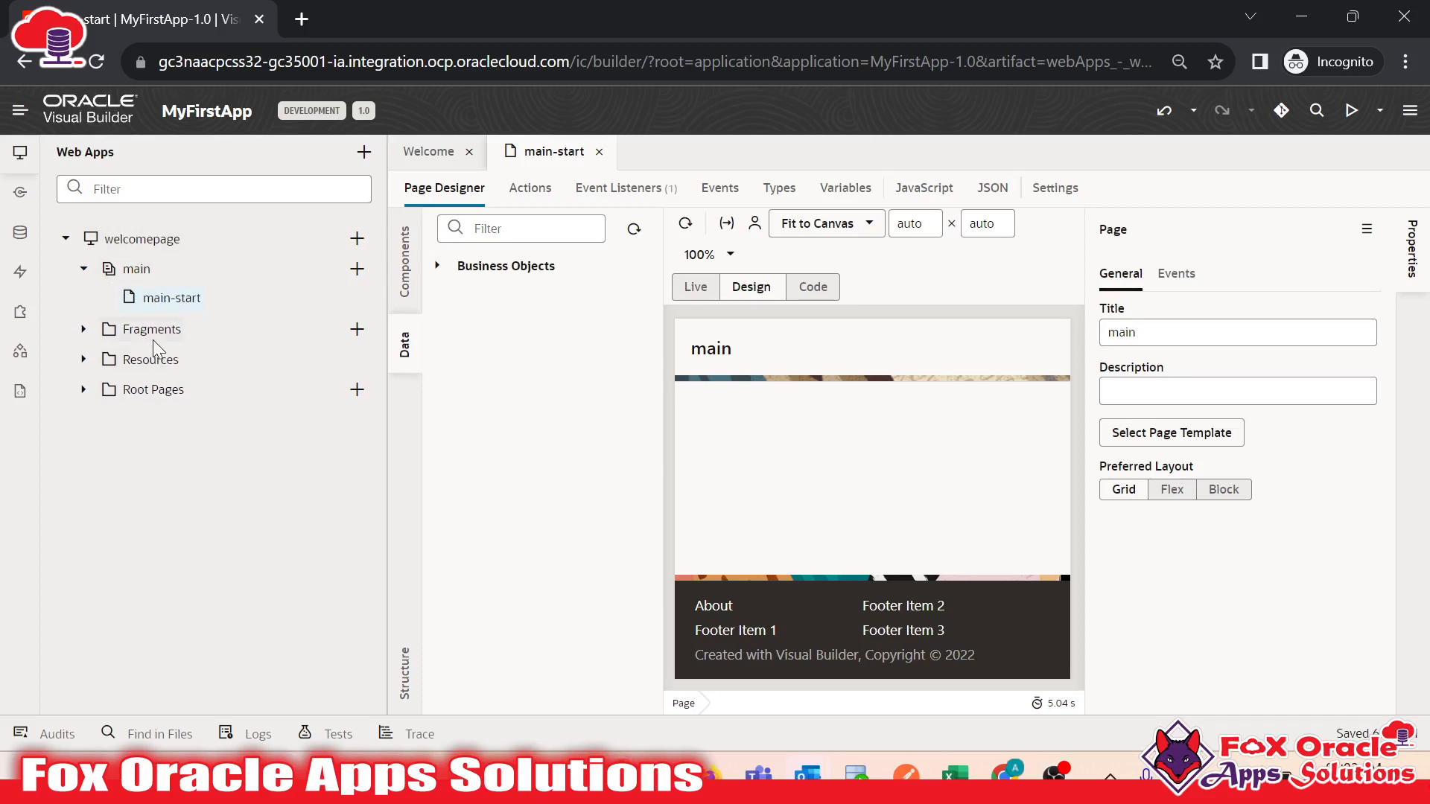
left_click(84, 329)
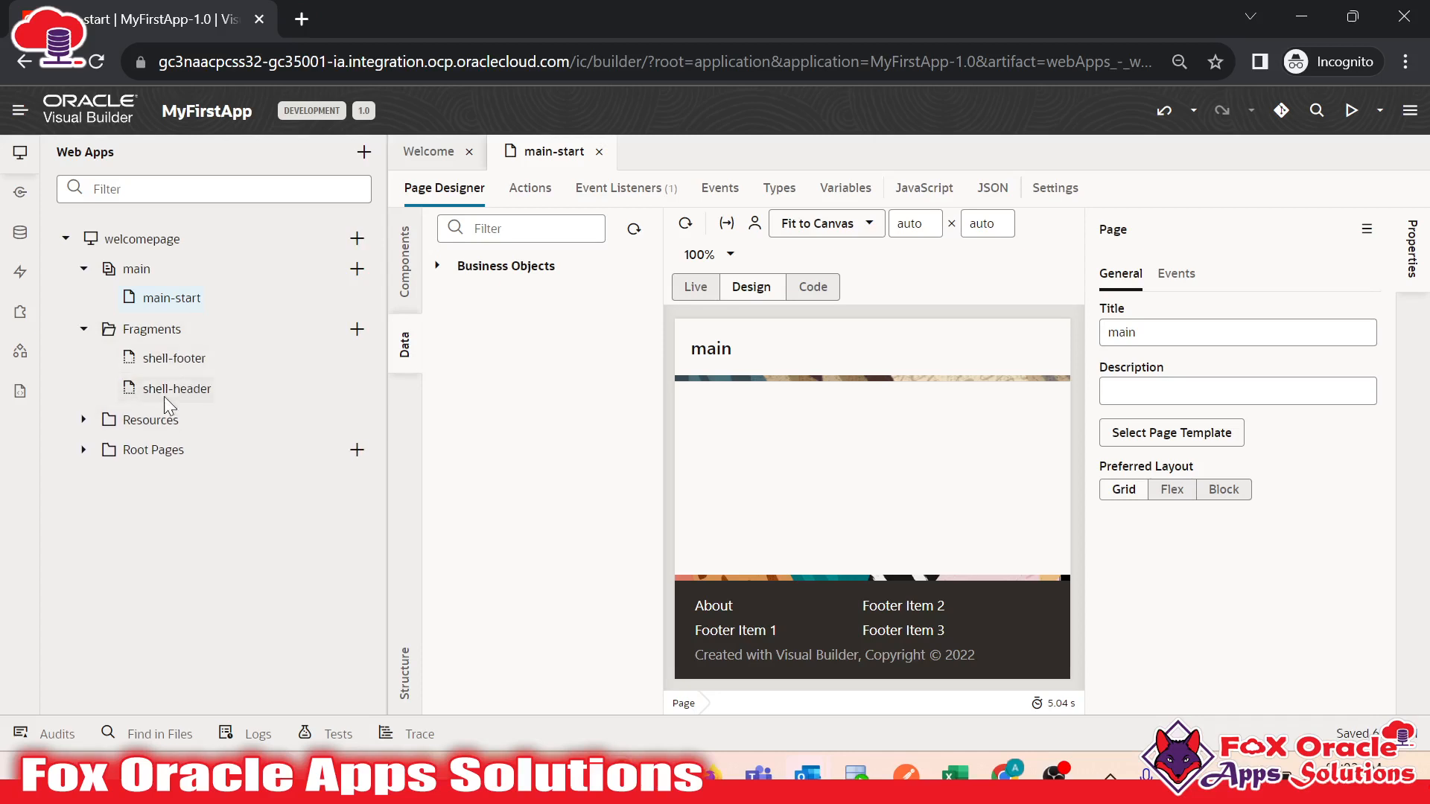
Examine the shell-footer fragment against the main-start page, and open the shell-header fragment with its properties hidden.
left_click(175, 360)
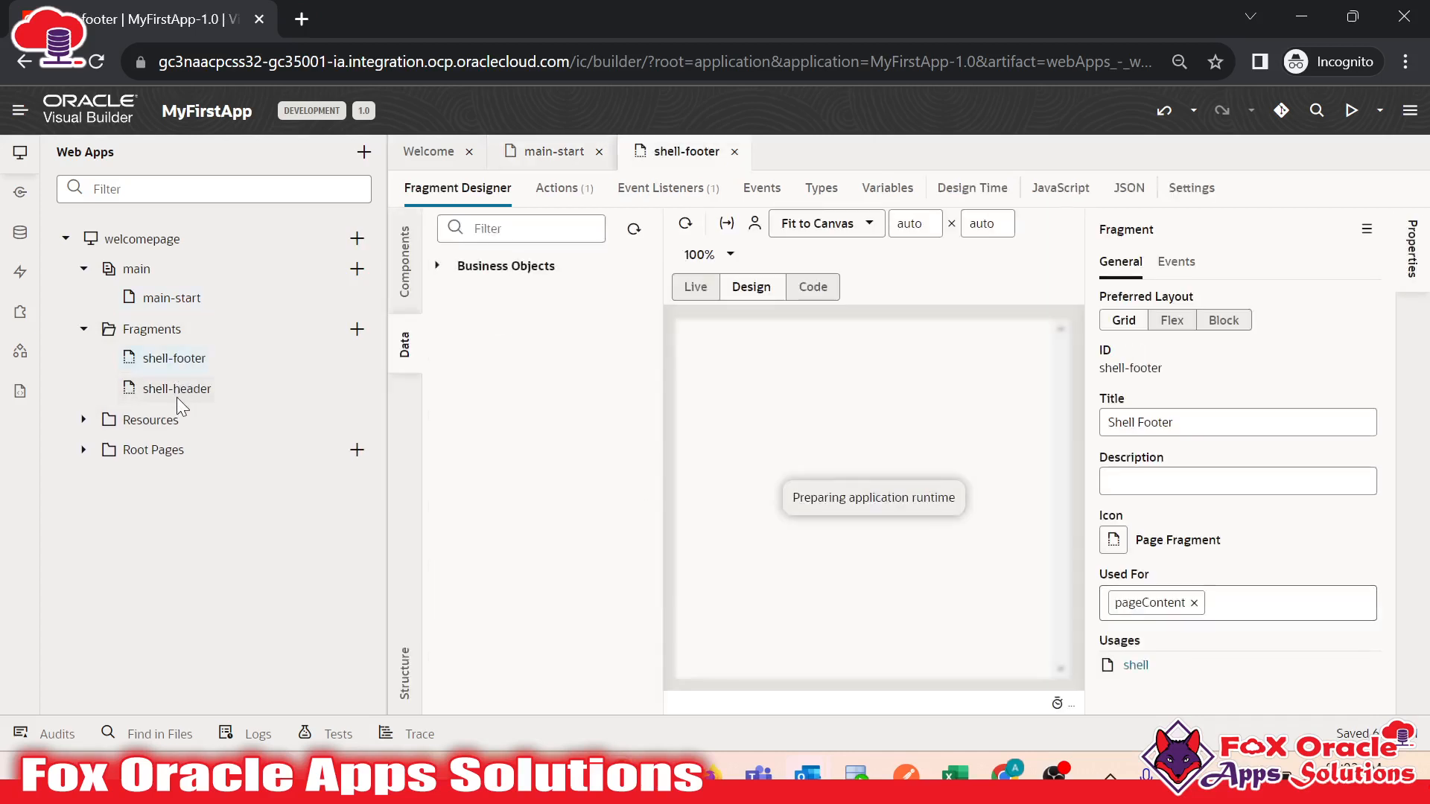
left_click(547, 156)
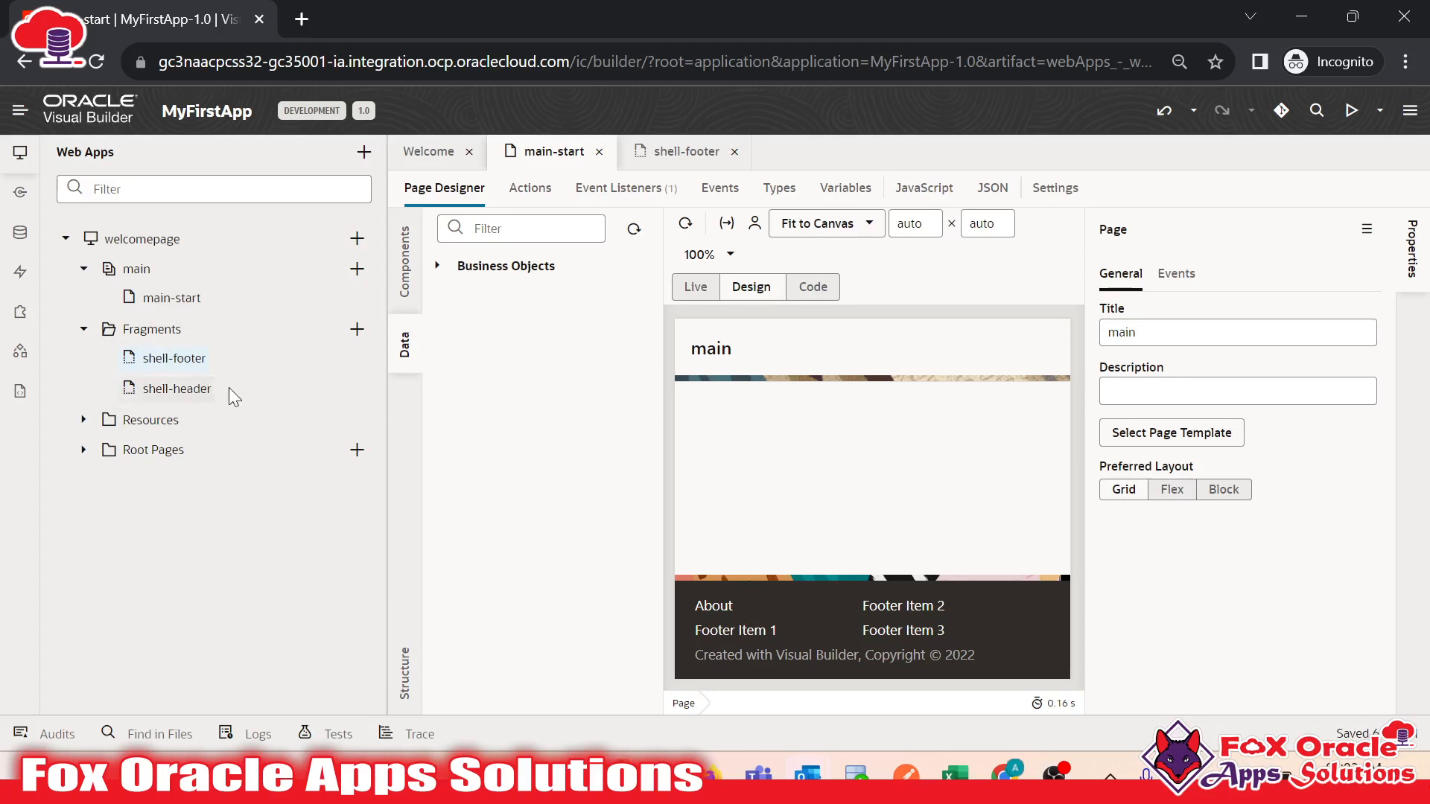
left_click(693, 155)
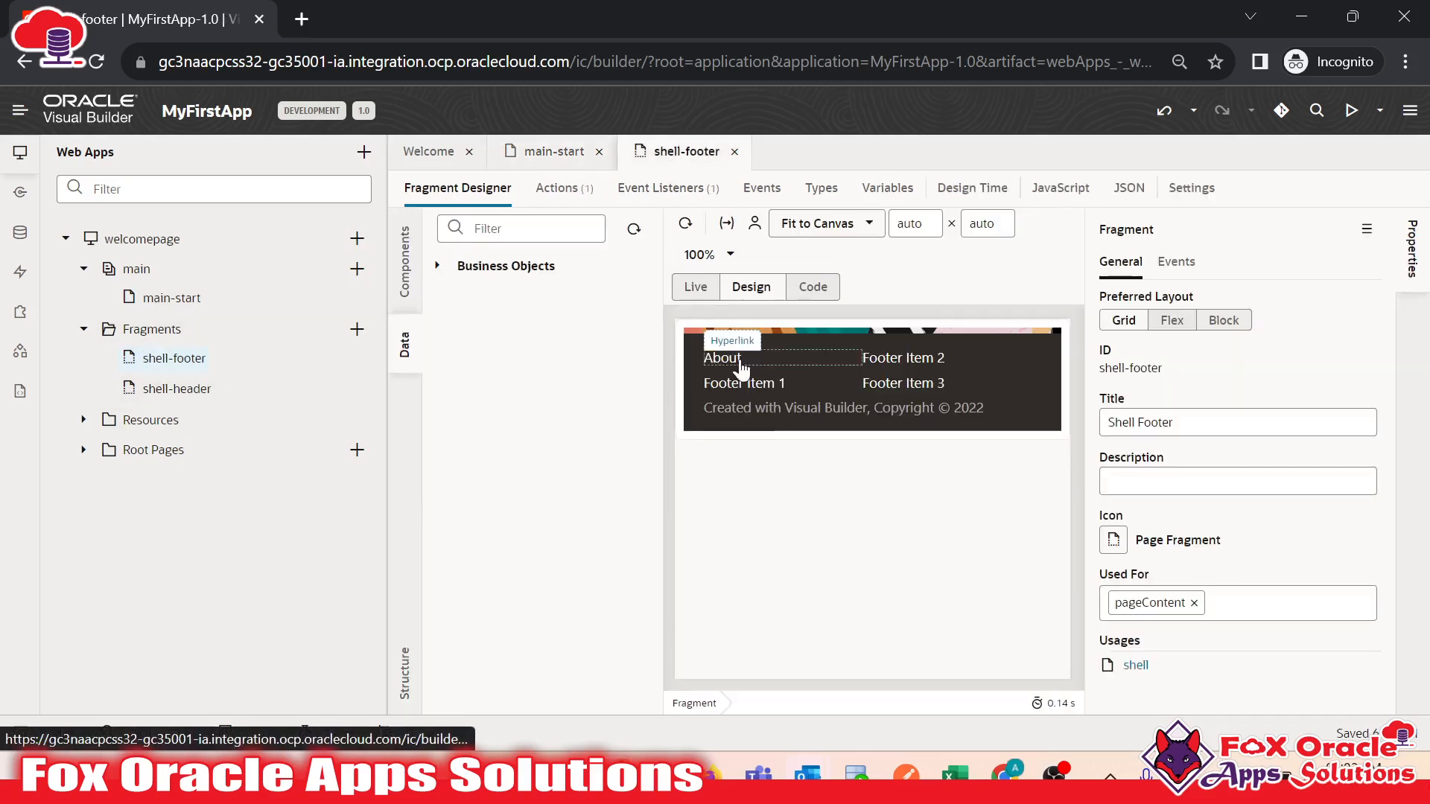
left_click(156, 389)
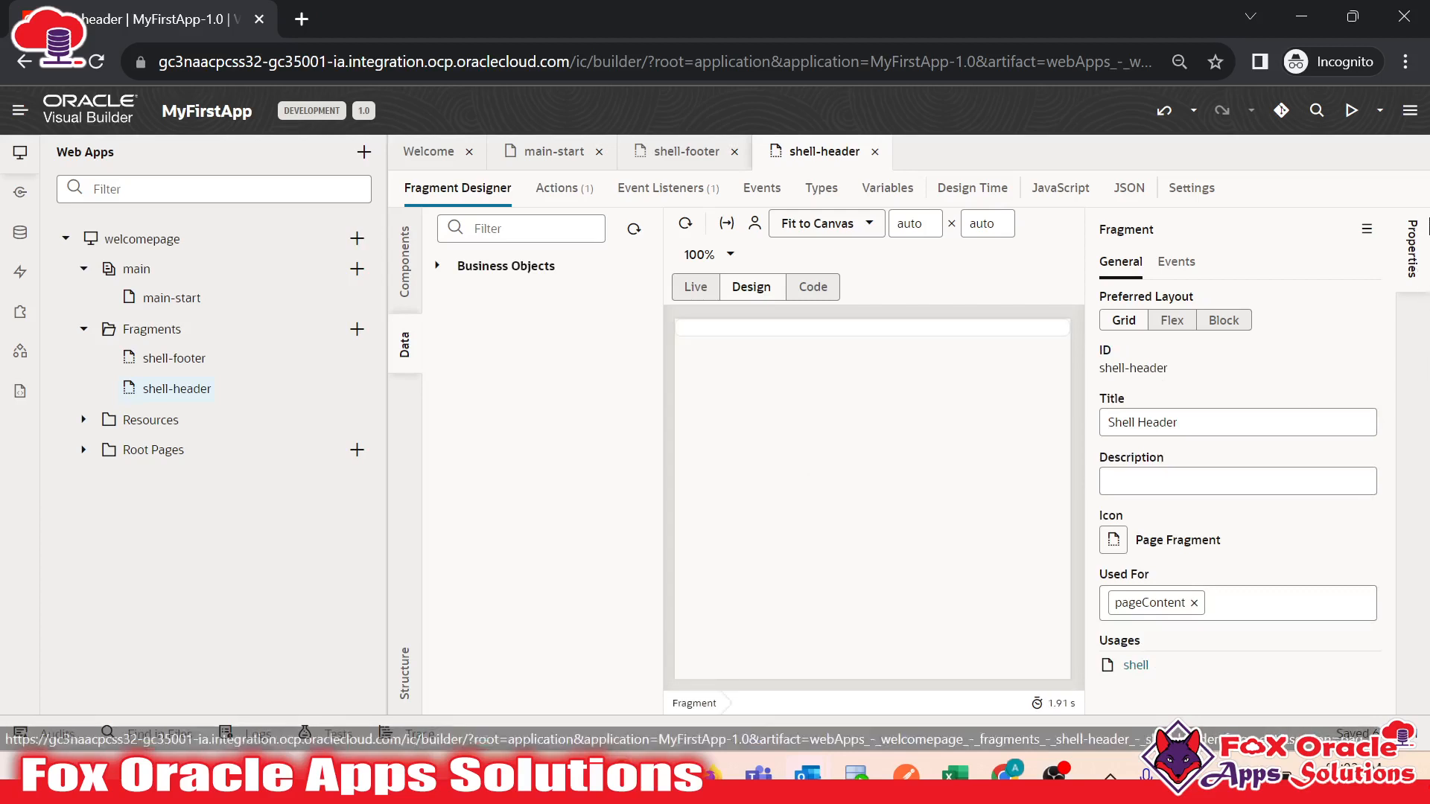
left_click(1405, 254)
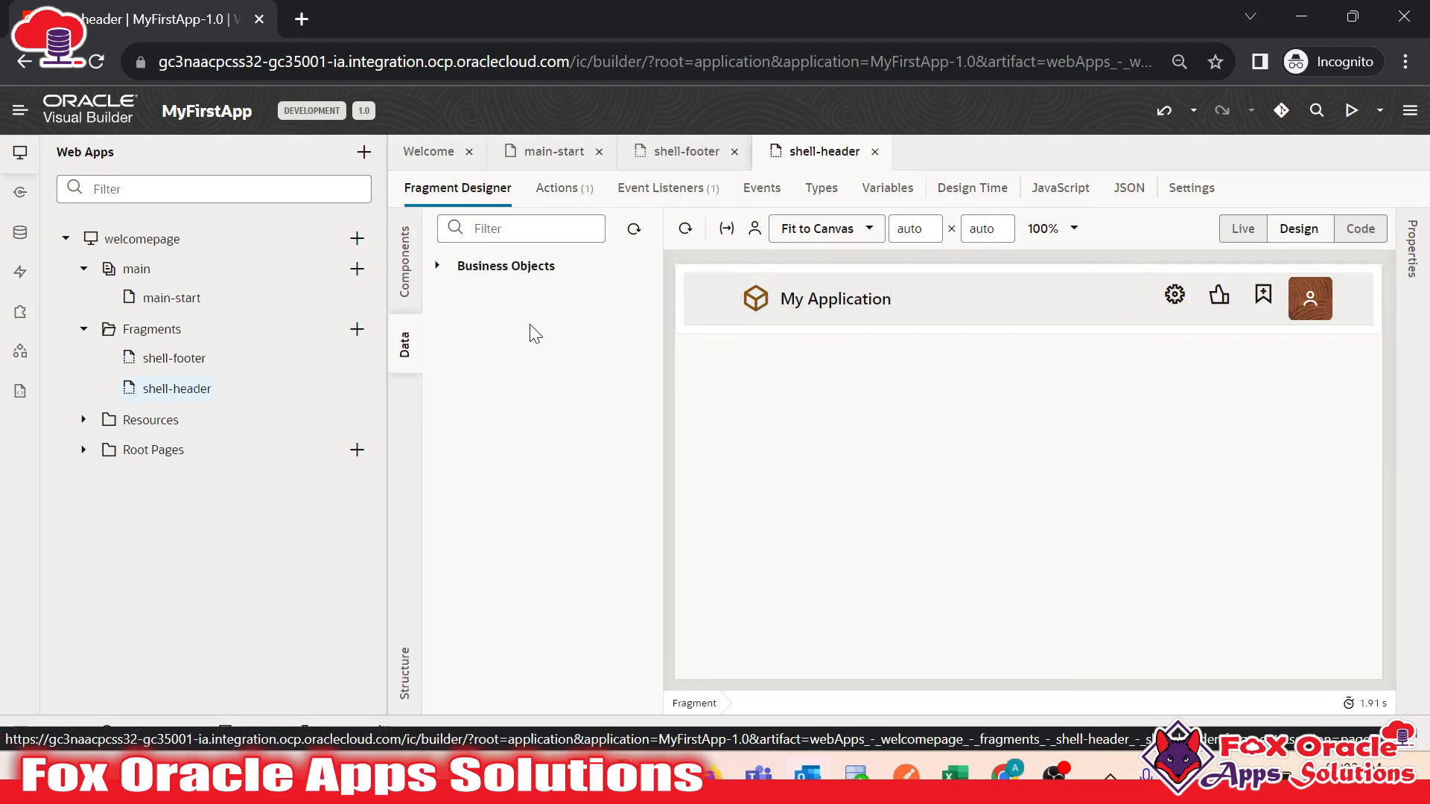
Examine the css, images and components folders in the welcomepage app's Resources, then collapse Resources.
left_click(84, 420)
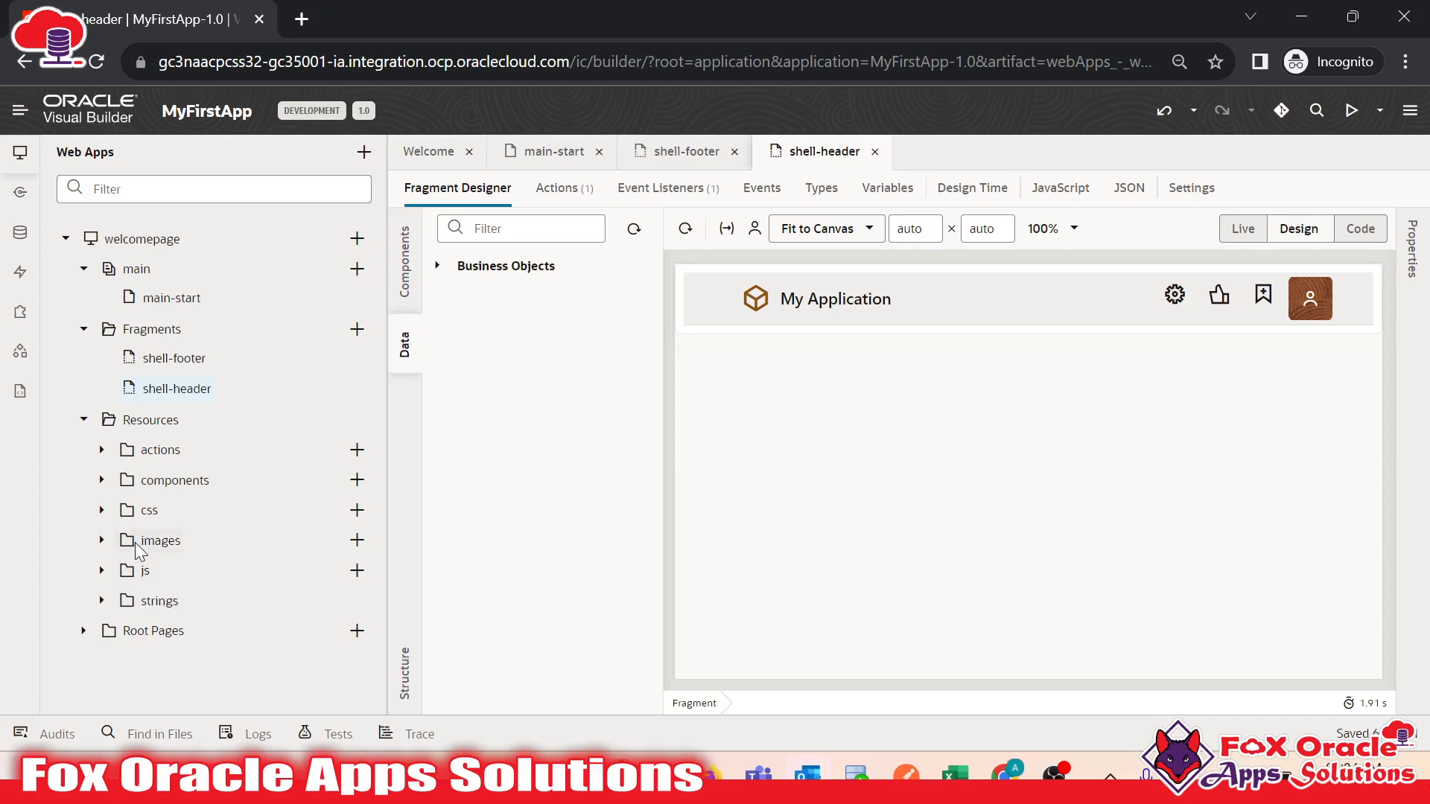
left_click(143, 514)
left_click(102, 601)
scroll(171, 626, "down", 3)
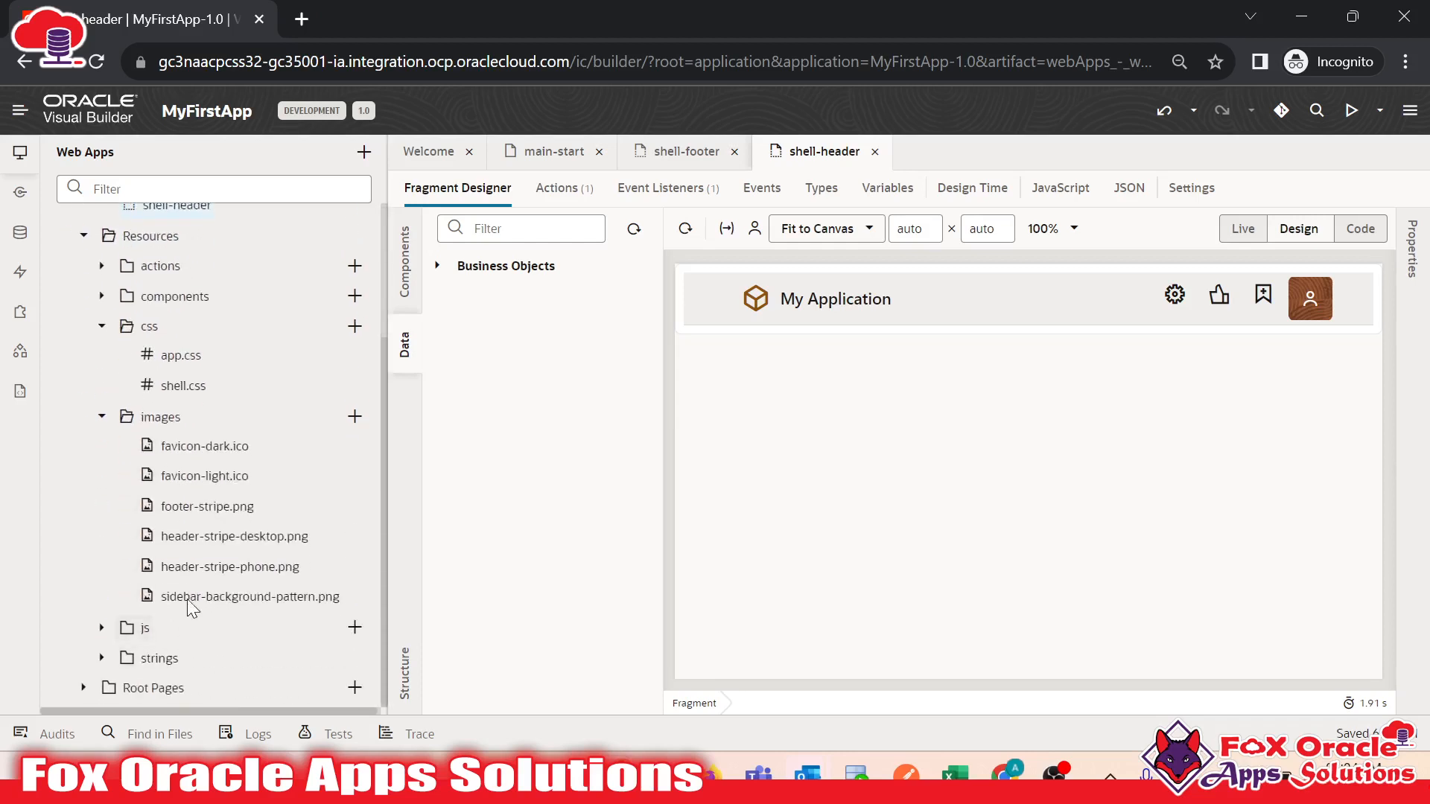
scroll(134, 410, "up", 2)
left_click(103, 409)
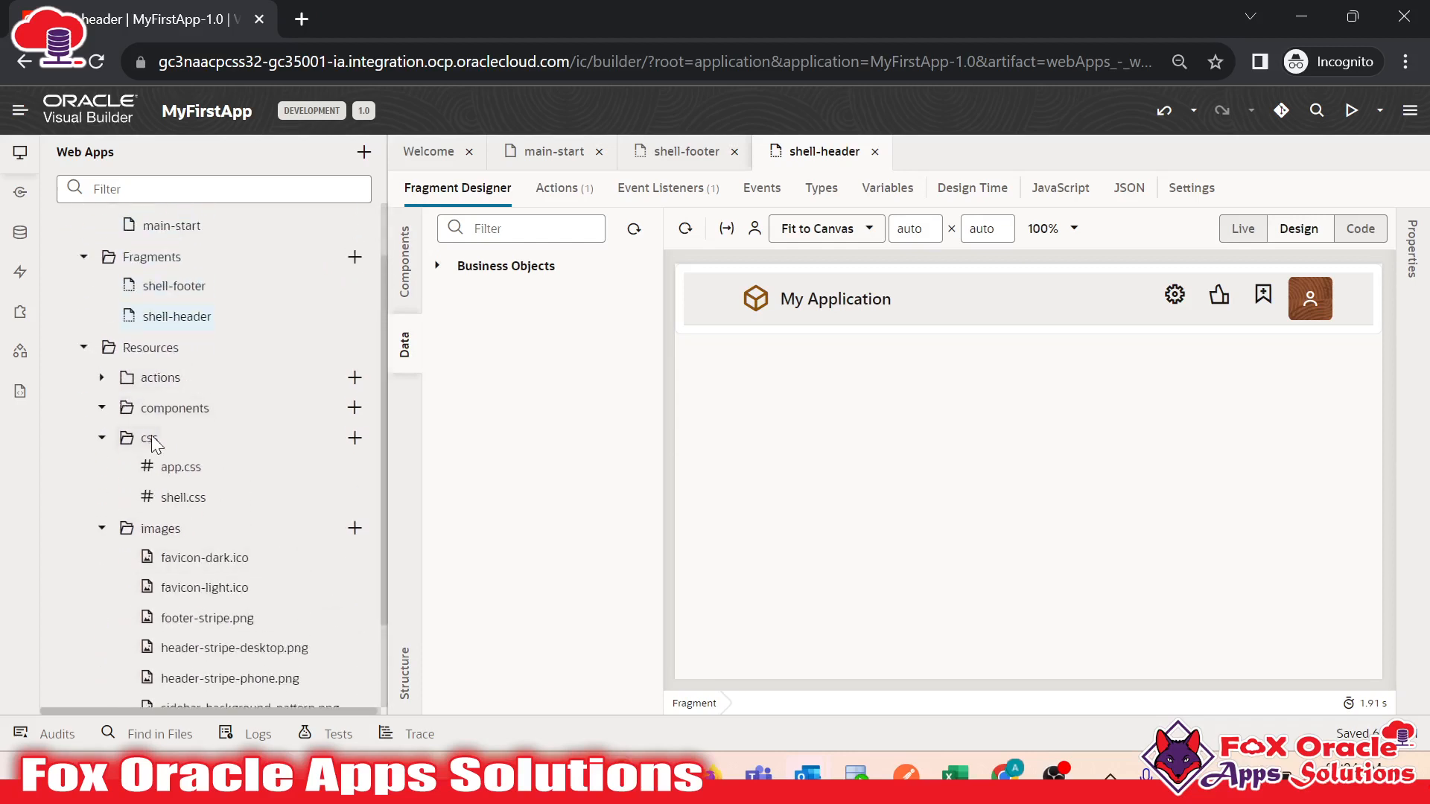
left_click(102, 408)
scroll(163, 479, "down", 3)
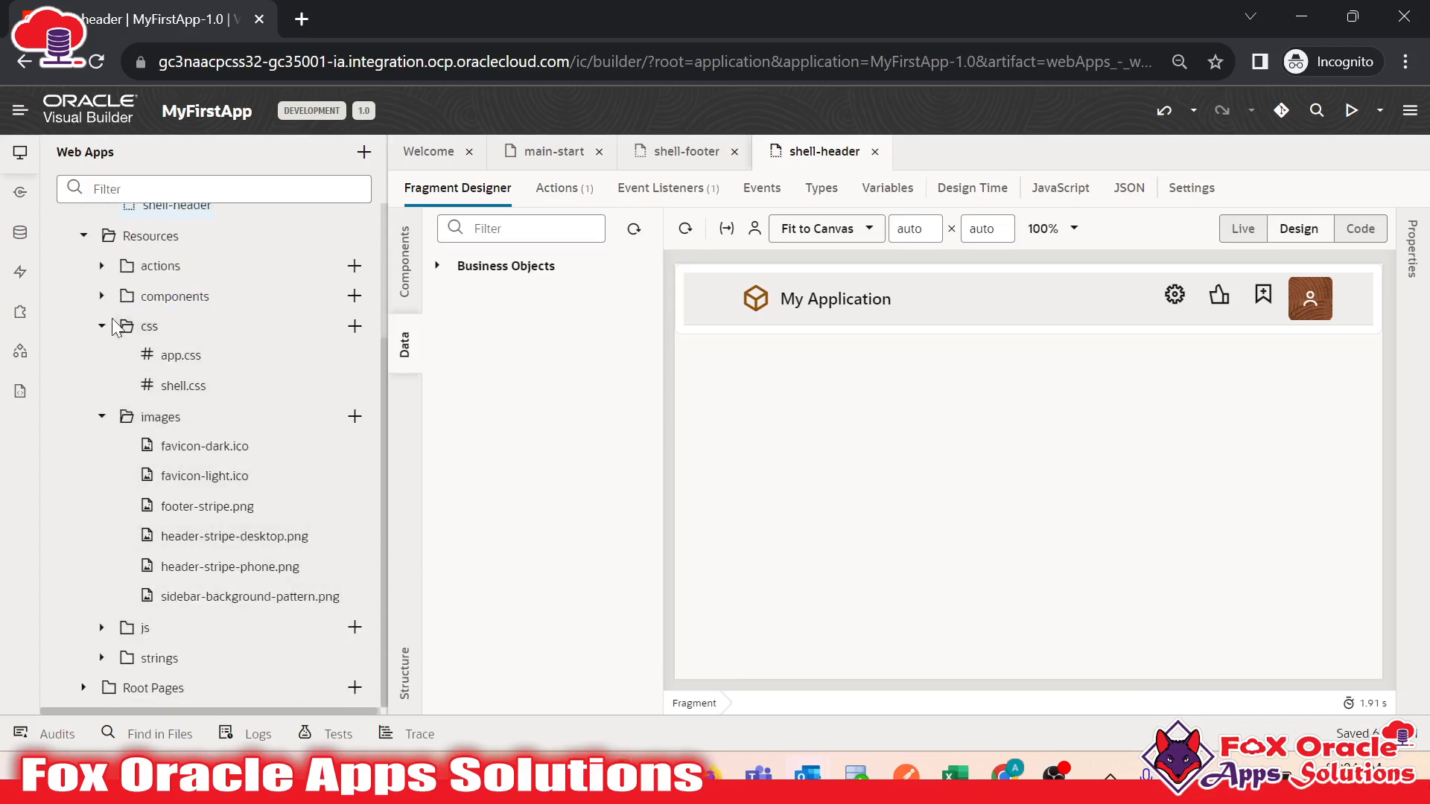
left_click(84, 236)
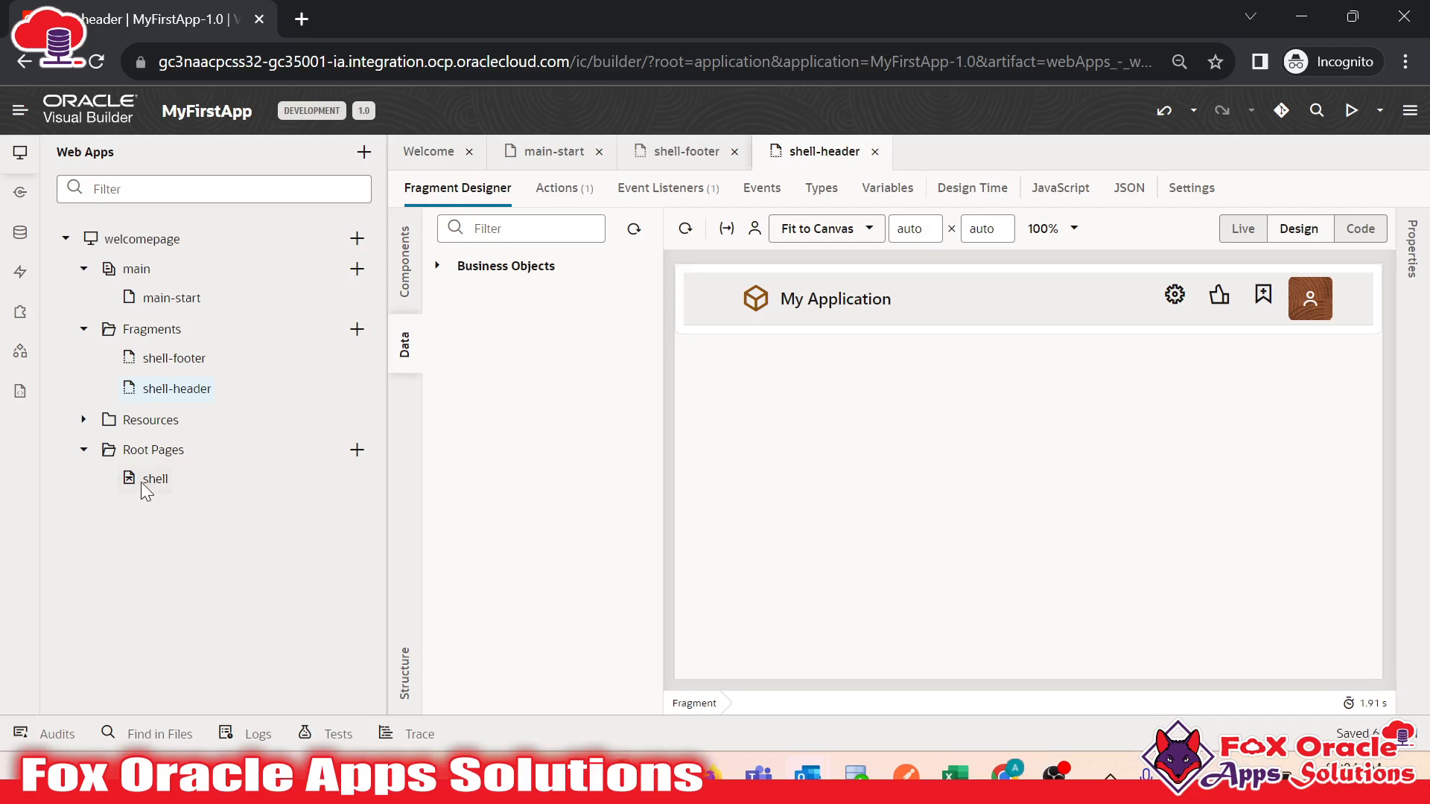
View the shell page under Root Pages, and close shell, shell-header and shell-footer so that main-start is active.
left_click(146, 481)
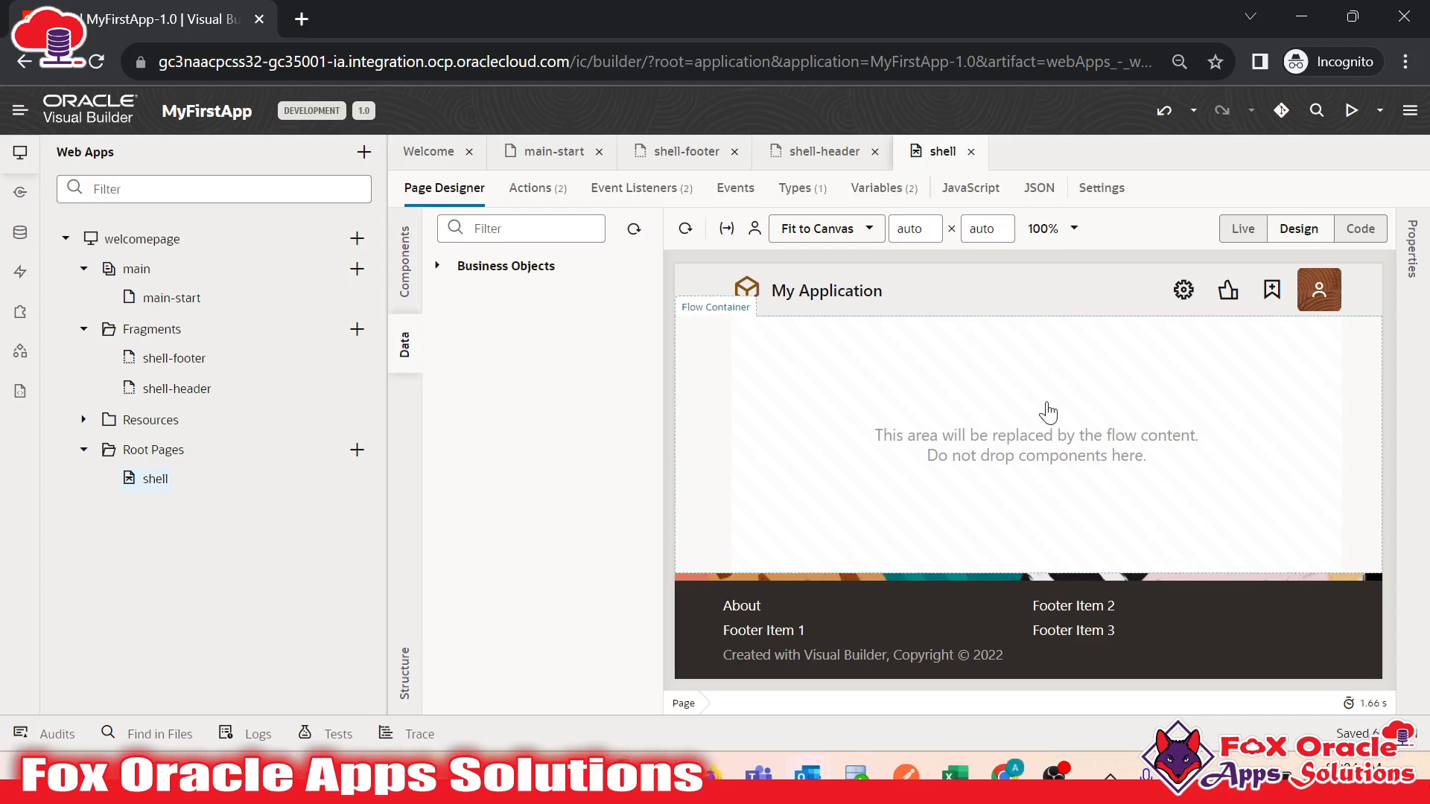
left_click(972, 152)
left_click(874, 152)
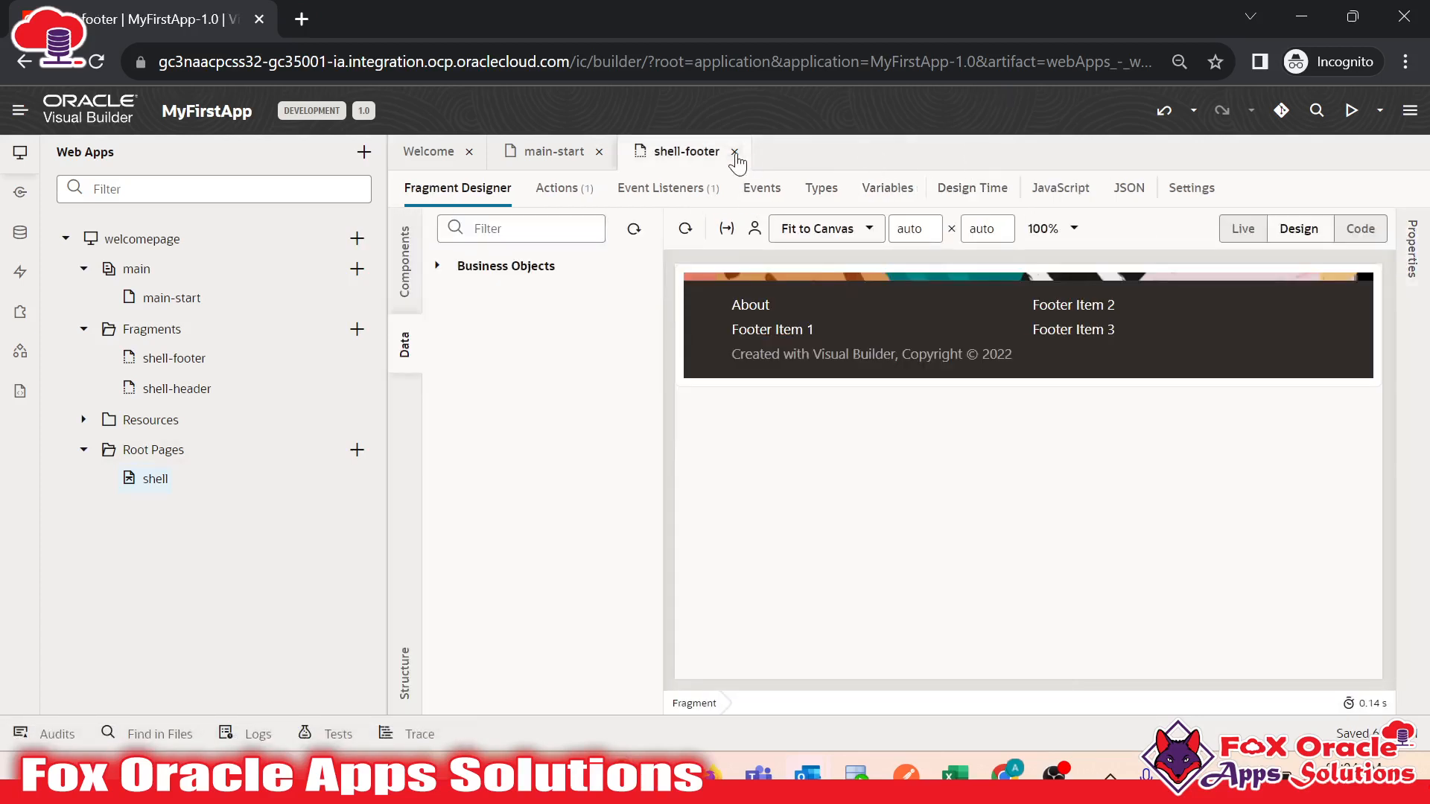
left_click(735, 152)
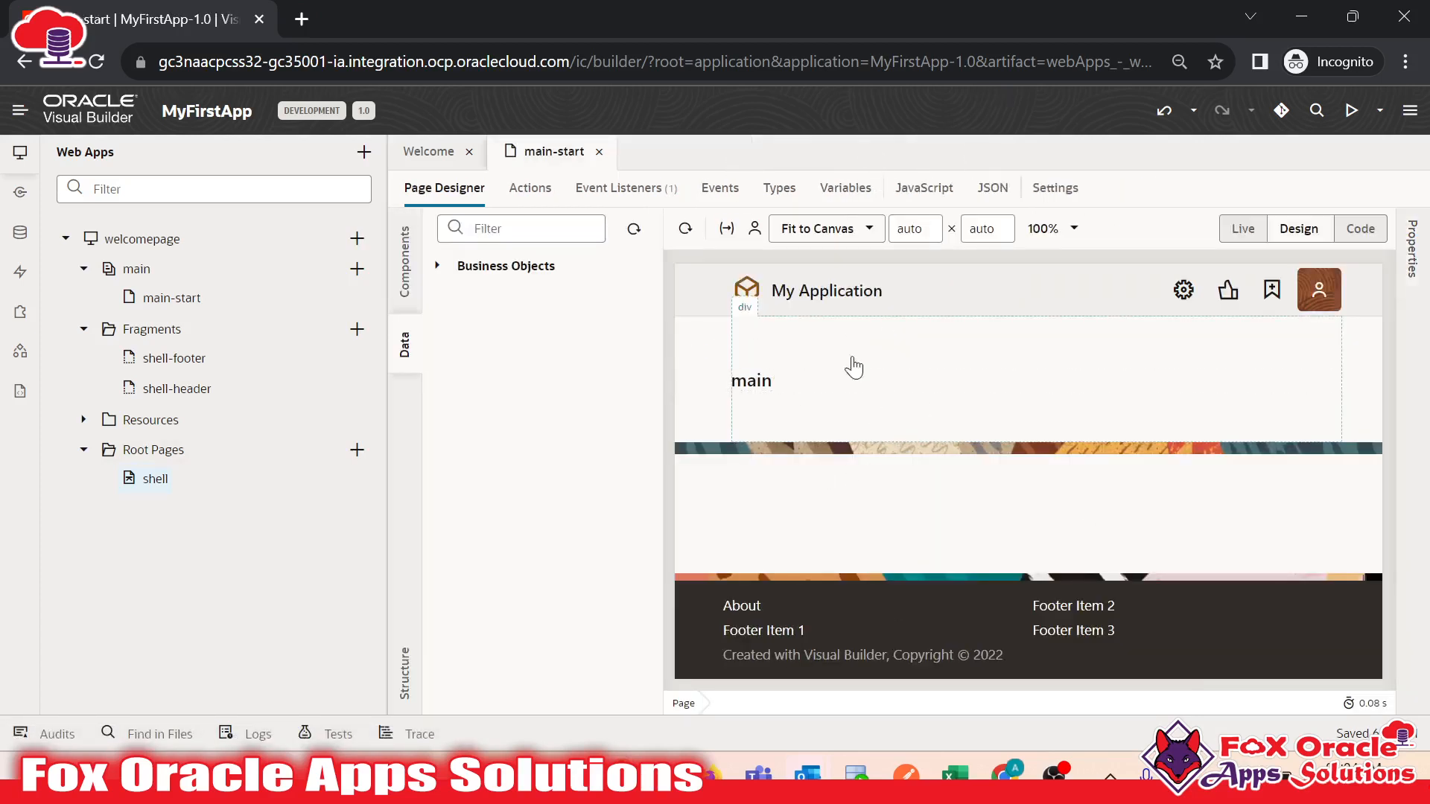
Show the available components for the main-start page and hide the web apps navigator to enlarge the canvas.
left_click(406, 277)
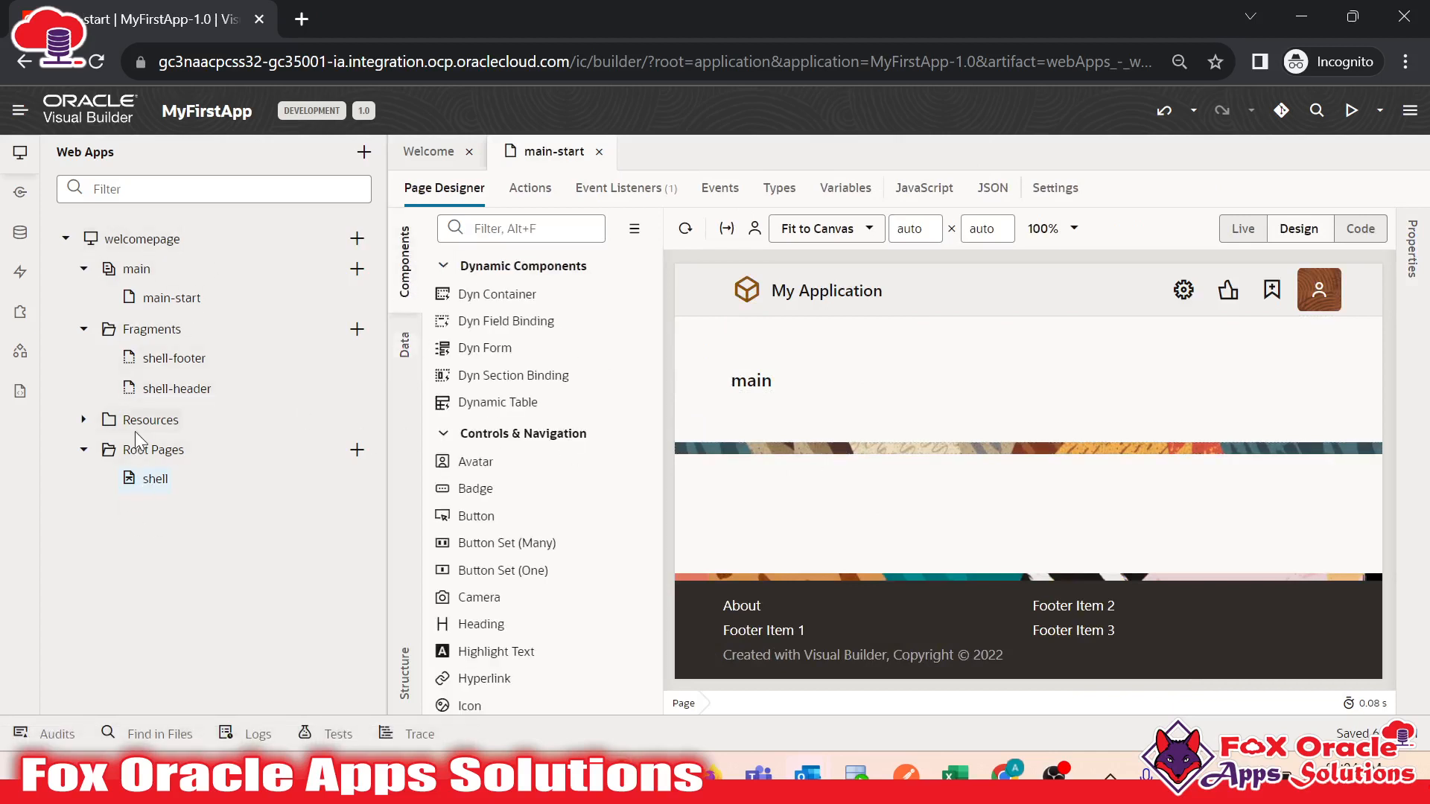
left_click(19, 156)
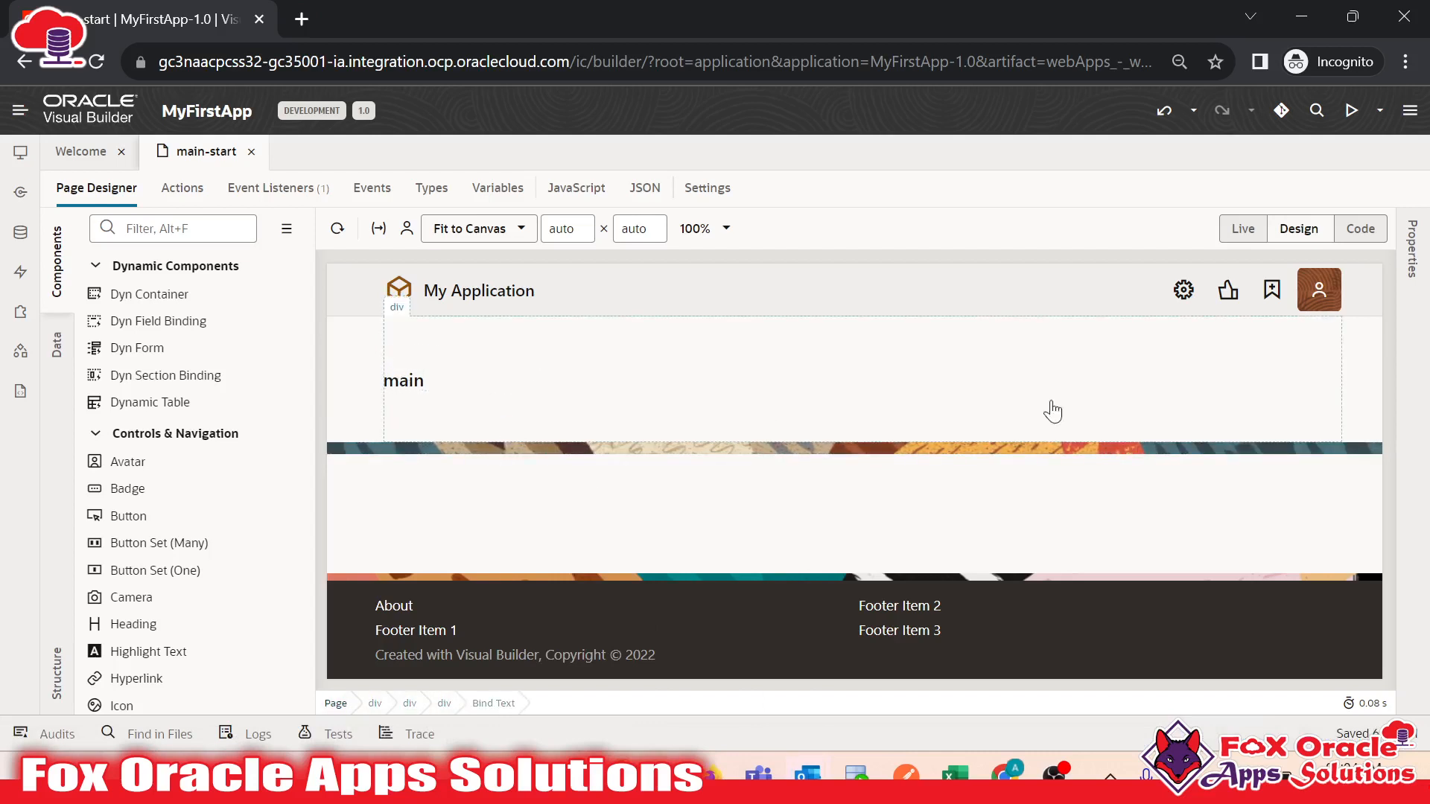
Examine main-start's page code, and inspect its decorative stripe and main title text in the design view.
left_click(1361, 229)
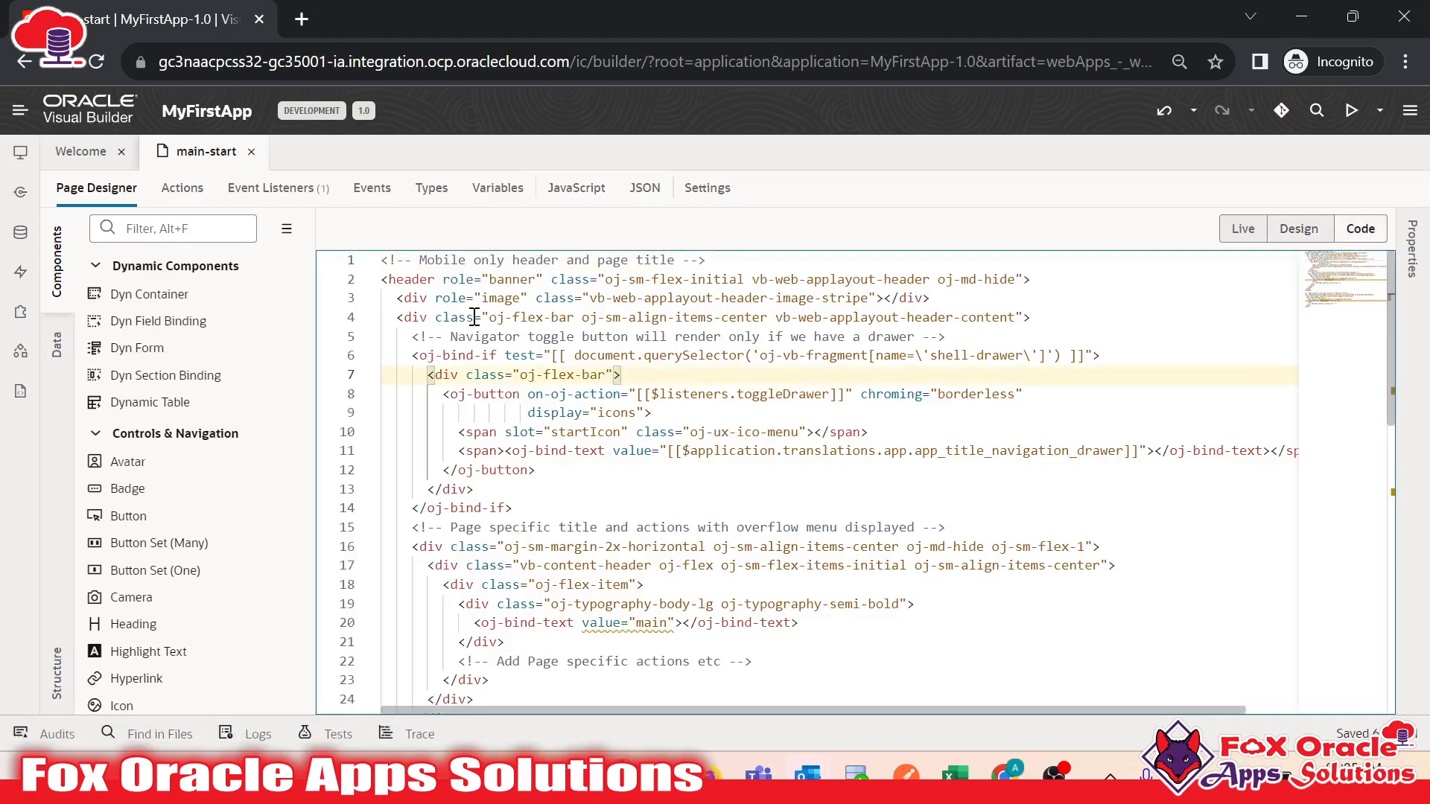
scroll(639, 475, "down", 3)
left_click(1298, 229)
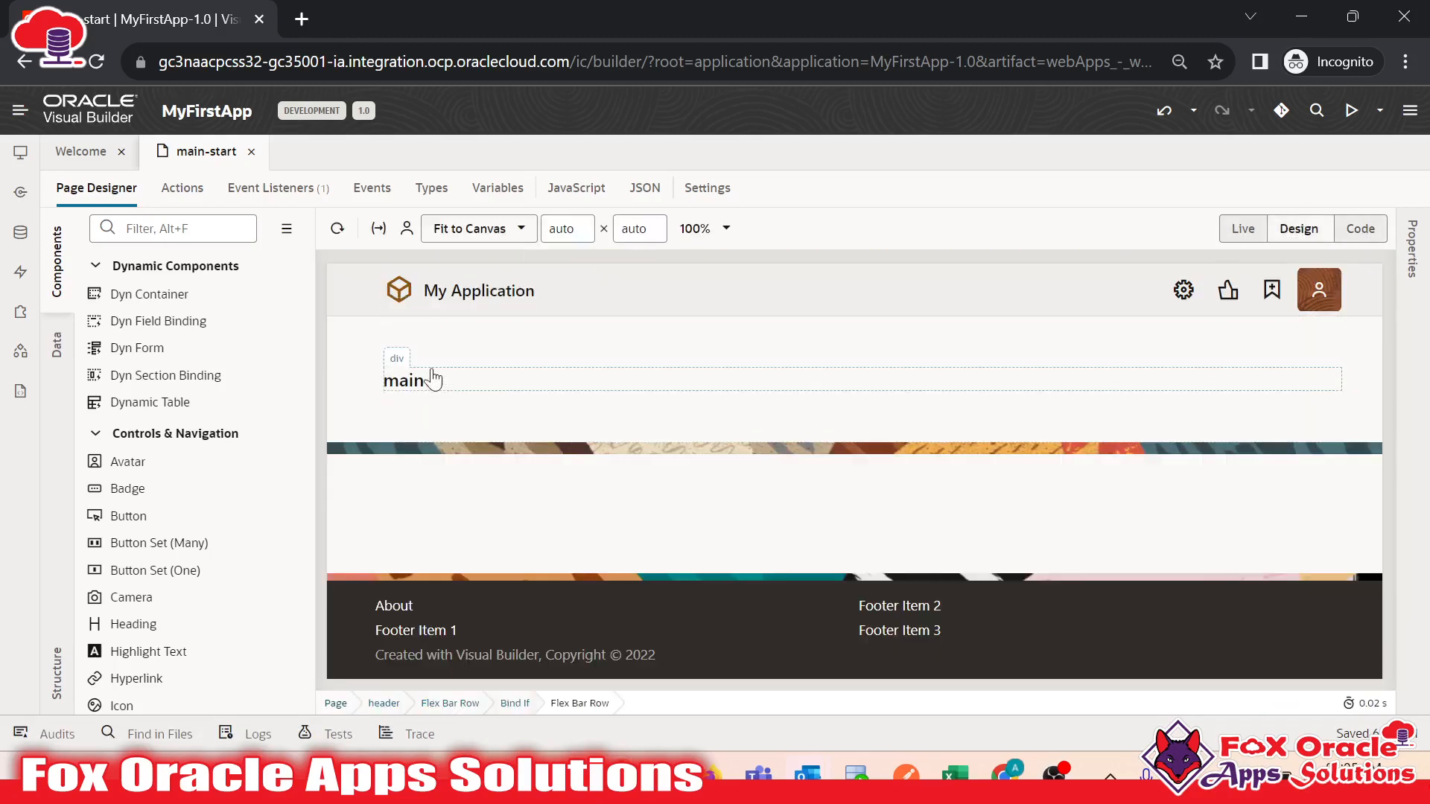
left_click(369, 457)
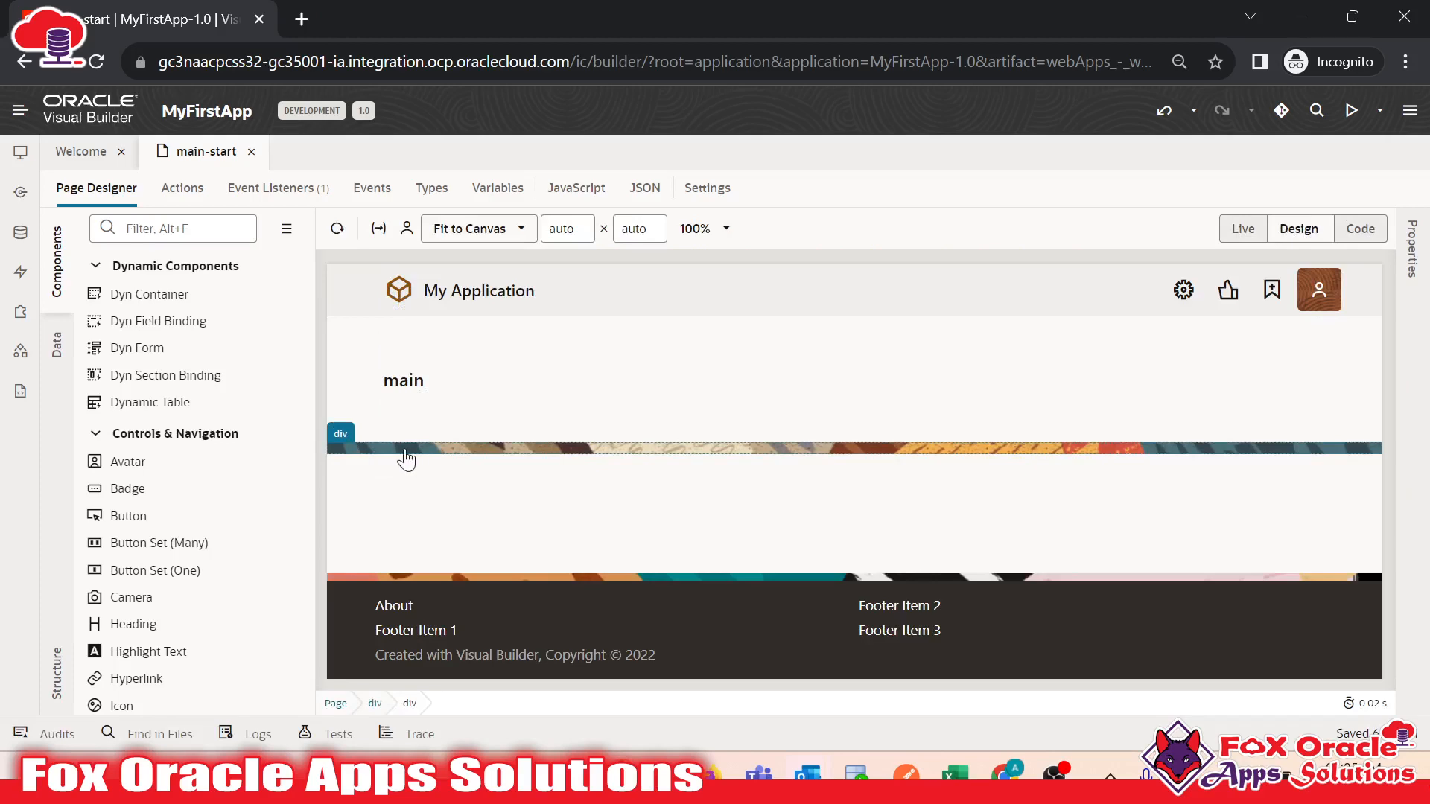
left_click(404, 382)
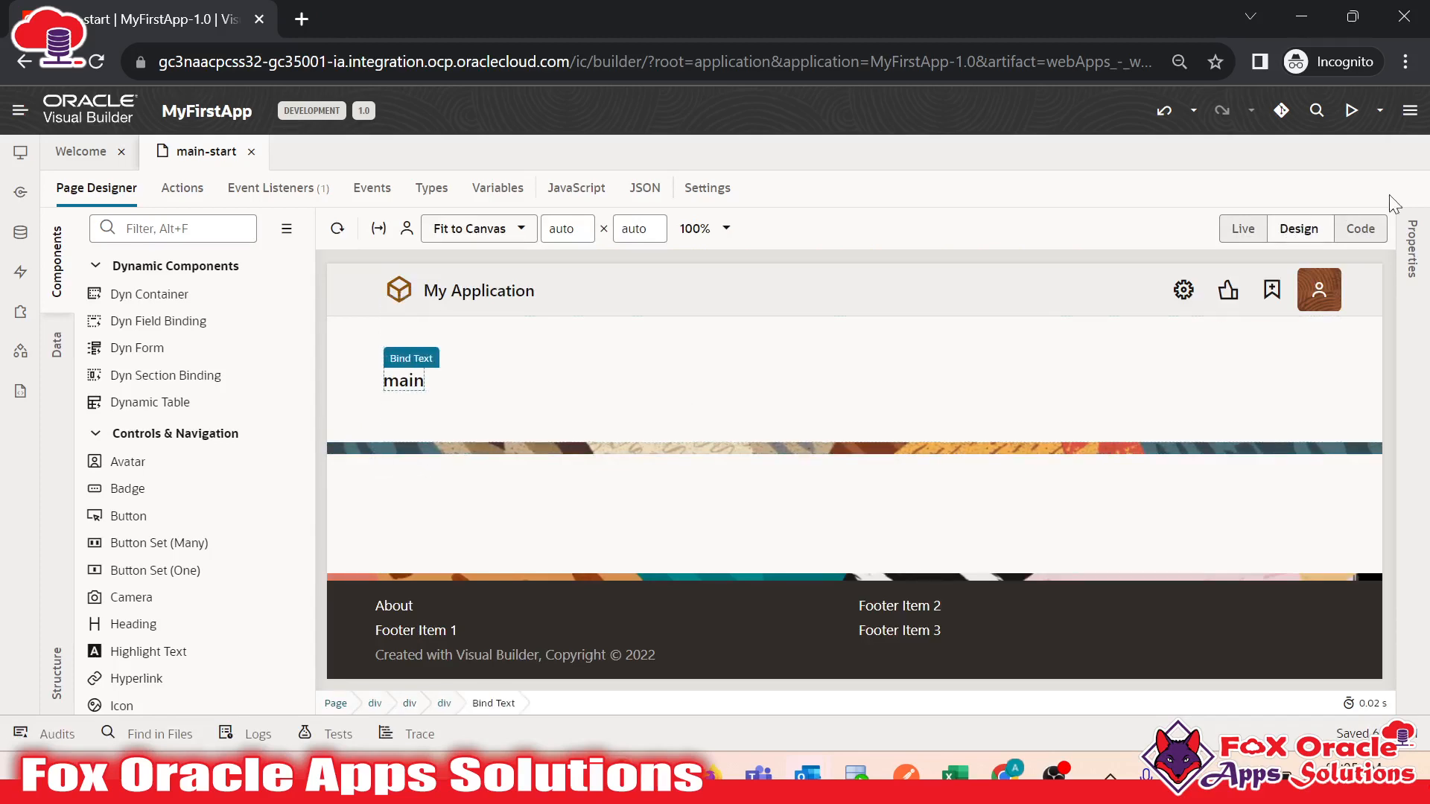
Delete all of the main-start page's code and return to its empty design canvas.
left_click(1360, 229)
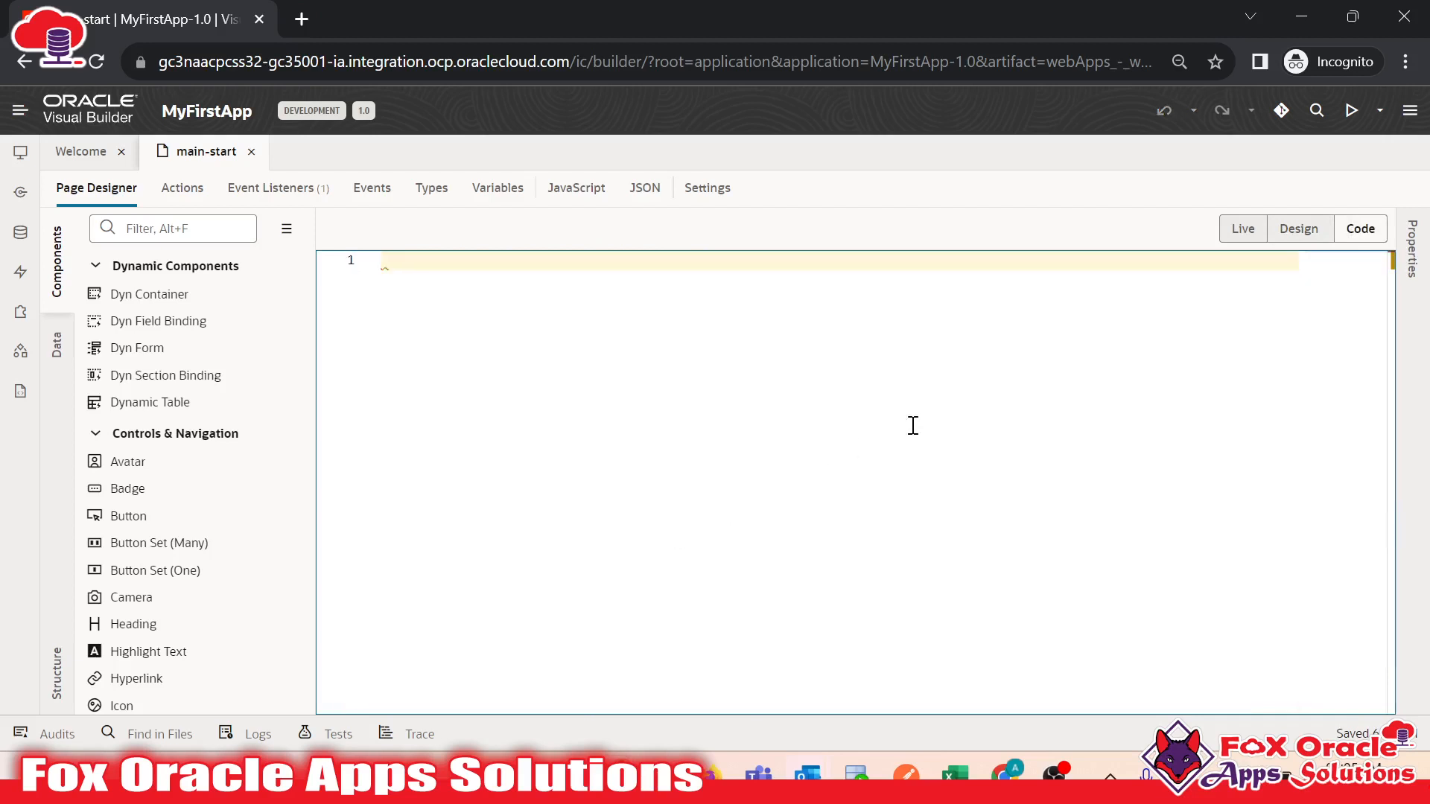
left_click(1298, 225)
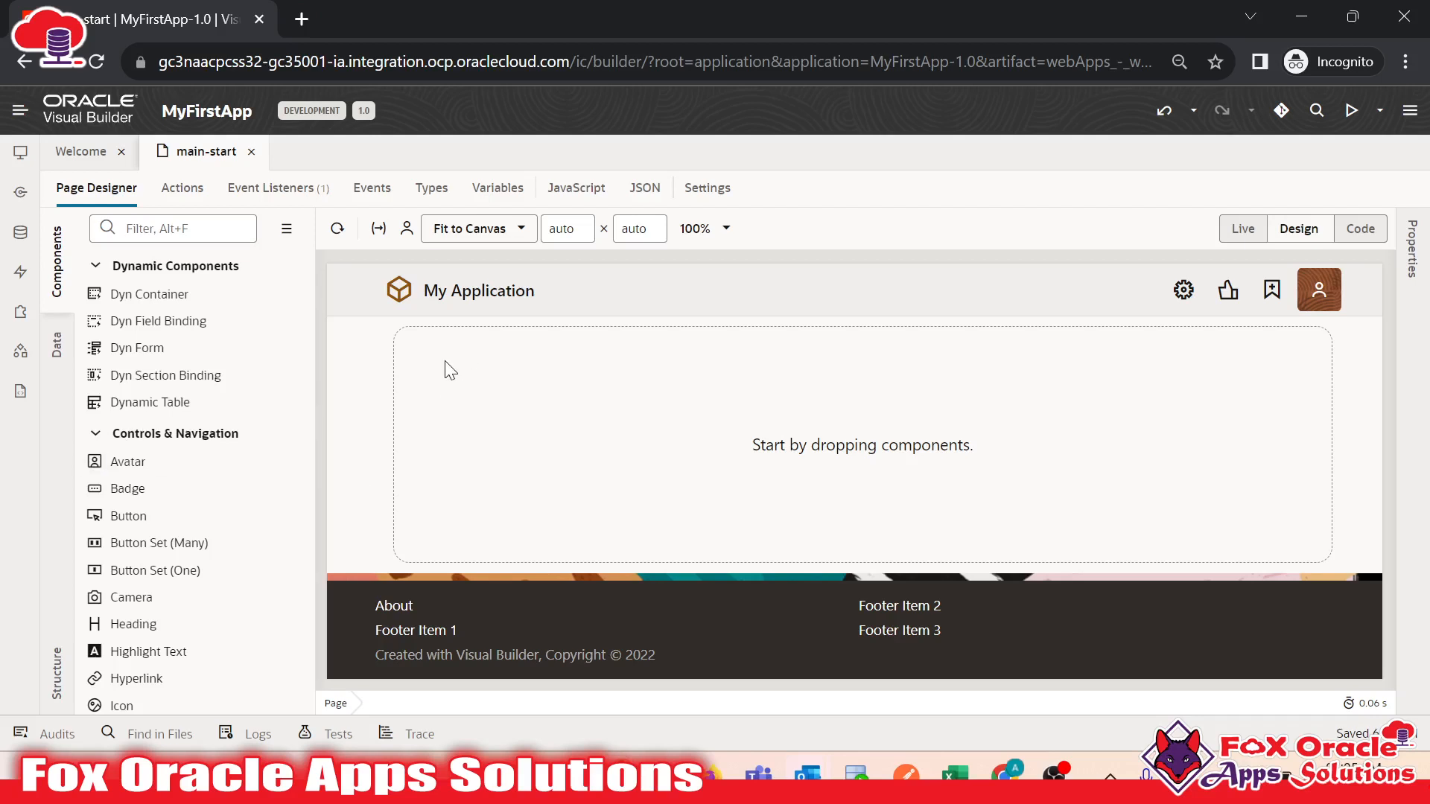
Filter the available components by "Headin" to find the Heading component.
left_click(198, 232)
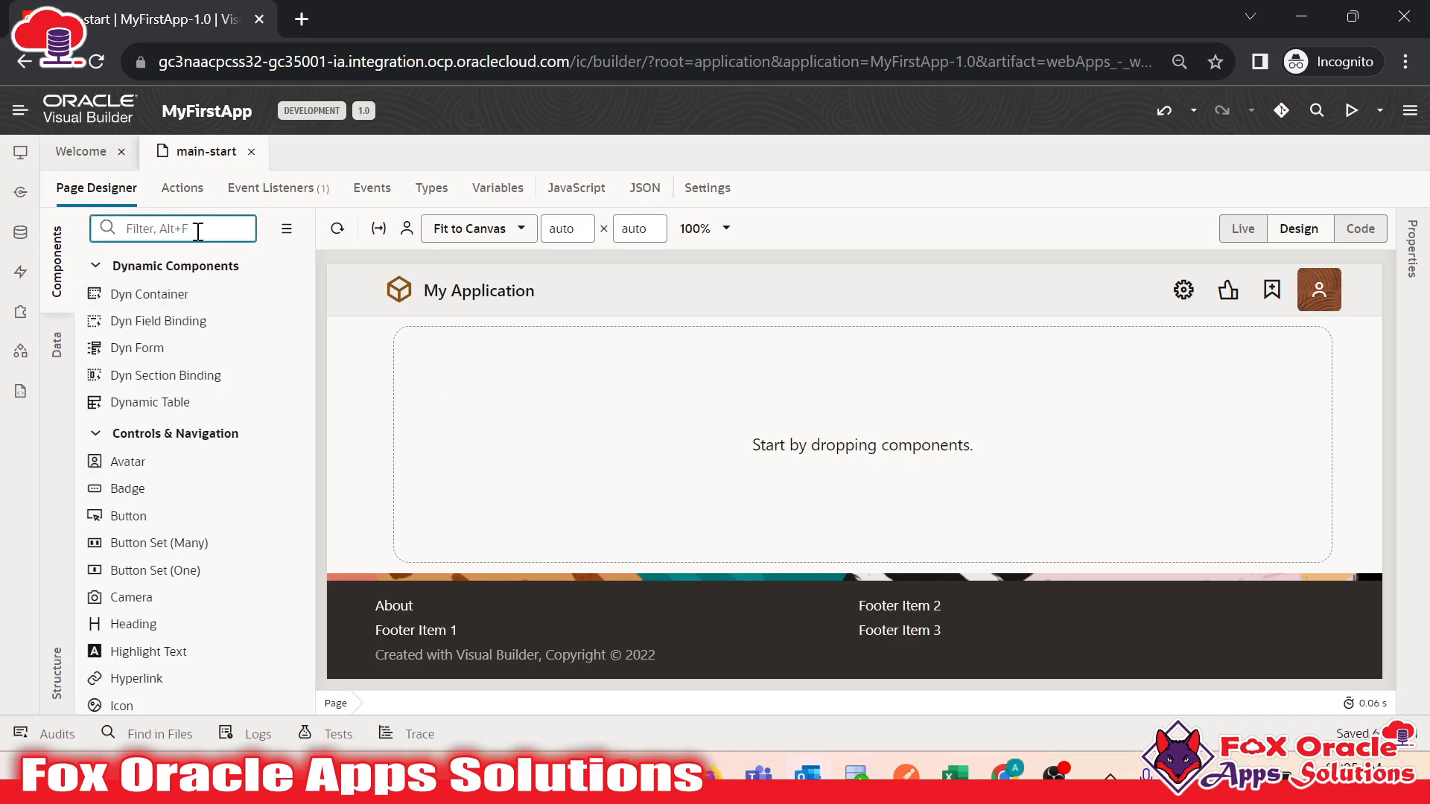
type("Headin")
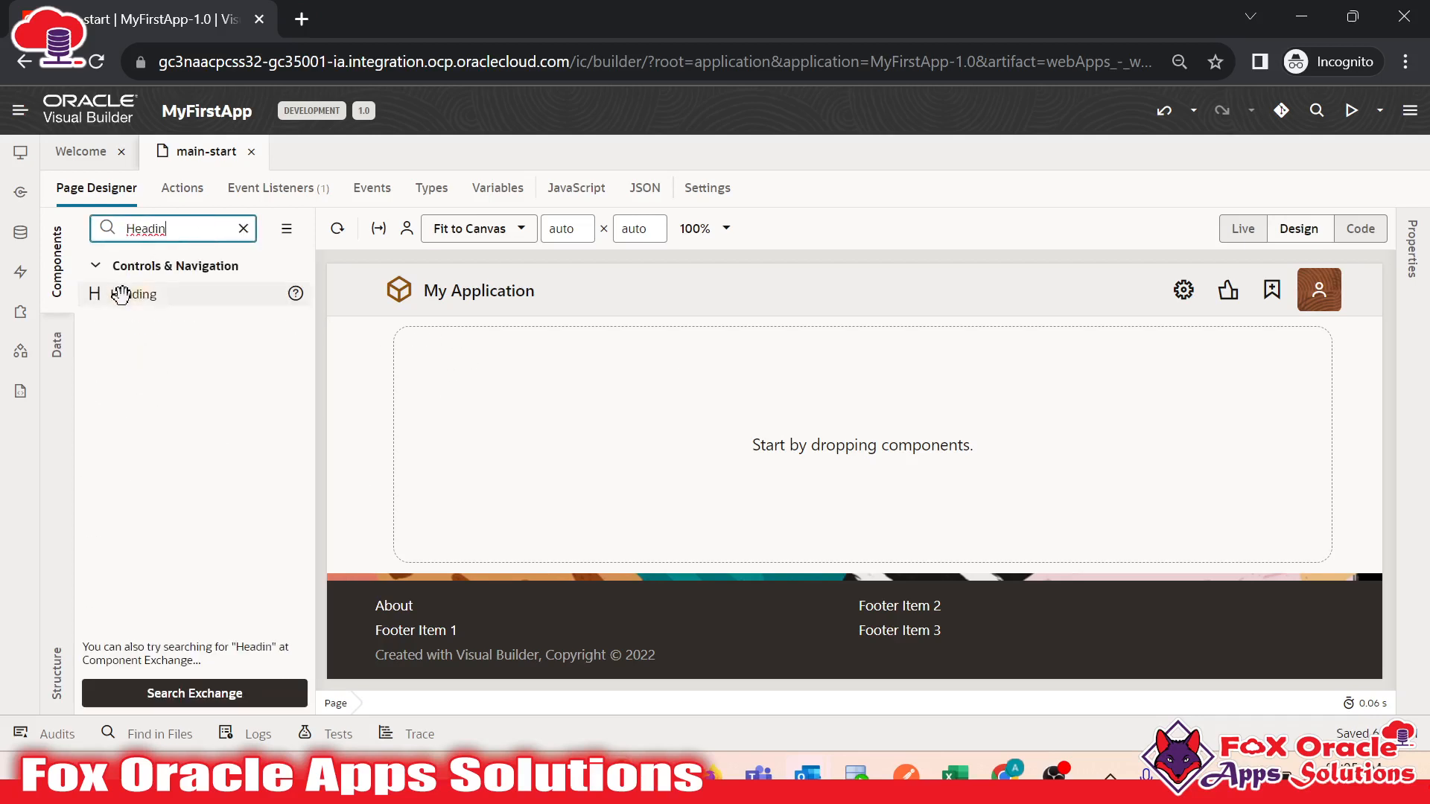